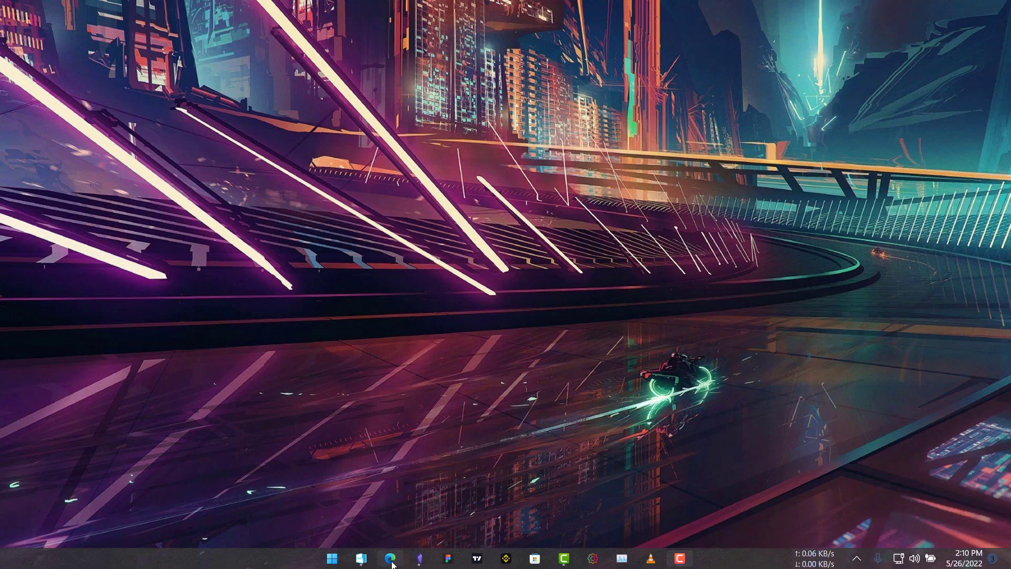
- Launch Obsidian, open the Give and take PDF and scroll to page 150
{"action": "left_click", "coordinate": [419, 563]}
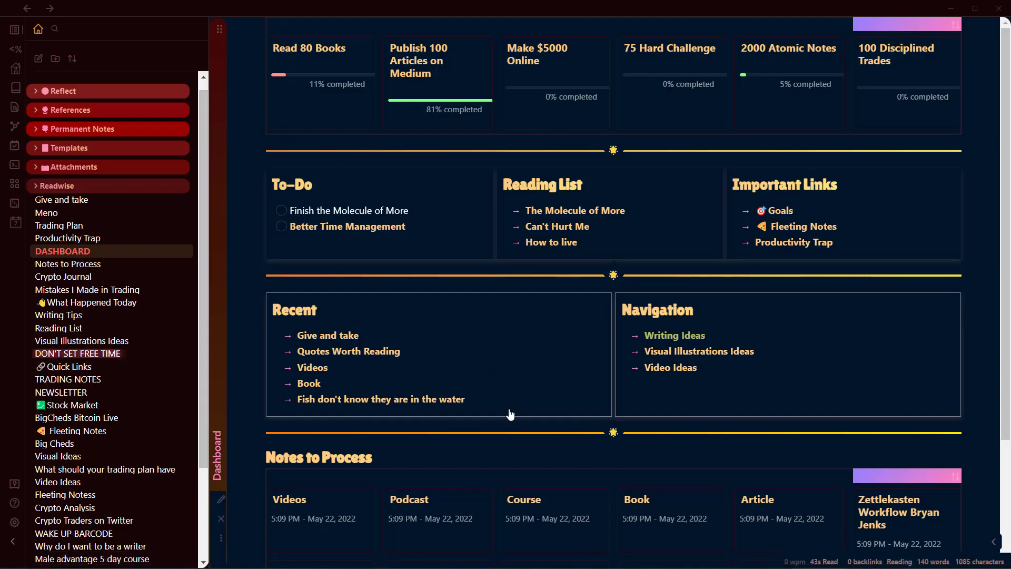
{"action": "left_click", "coordinate": [84, 204]}
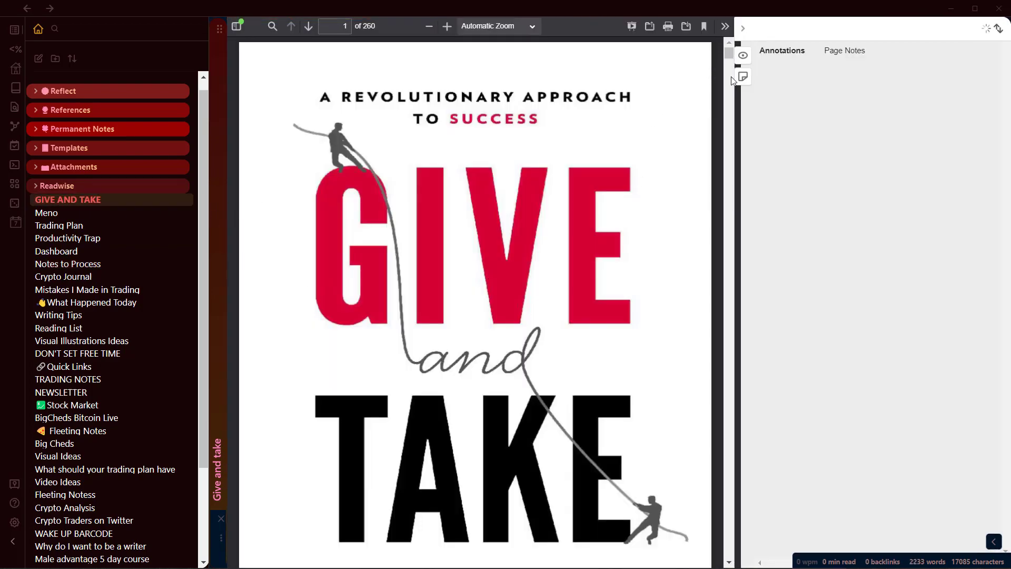
{"action": "left_click_drag", "start_coordinate": [726, 51], "coordinate": [712, 431]}
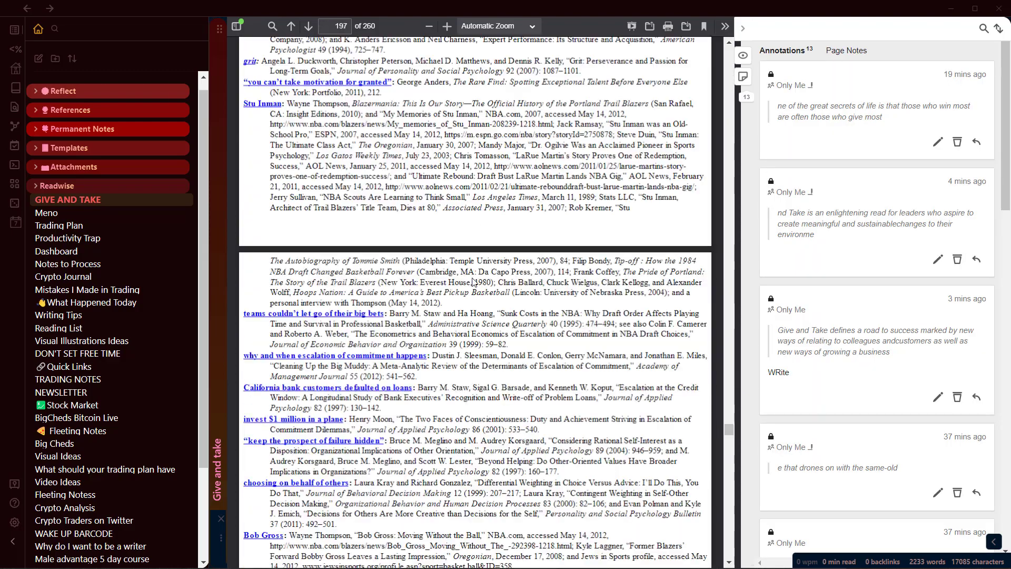
{"action": "scroll", "coordinate": [407, 255], "scroll_direction": "down", "scroll_amount": 15}
{"action": "scroll", "coordinate": [407, 254], "scroll_direction": "up", "scroll_amount": 5}
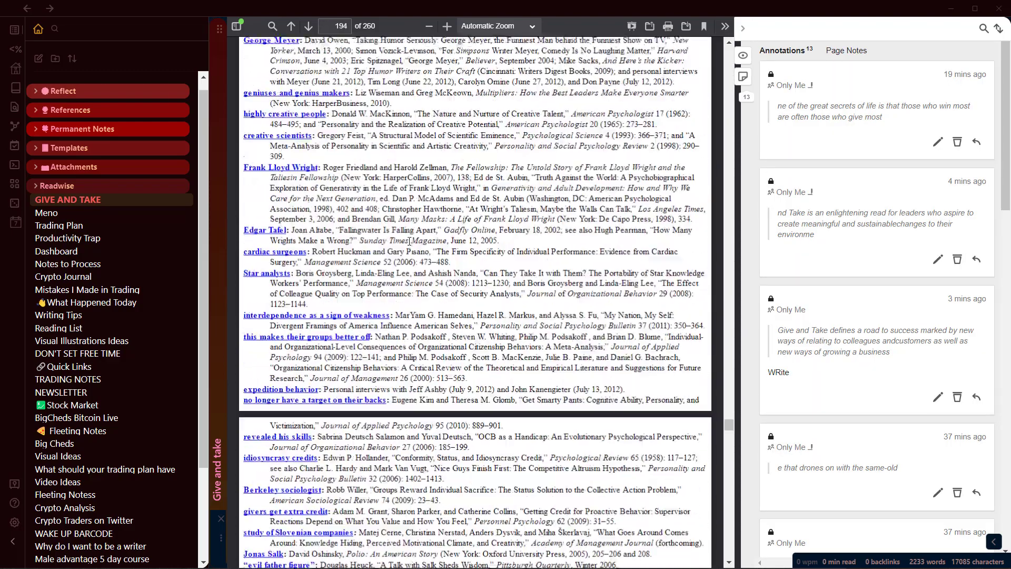
{"action": "left_click_drag", "start_coordinate": [729, 421], "coordinate": [729, 317]}
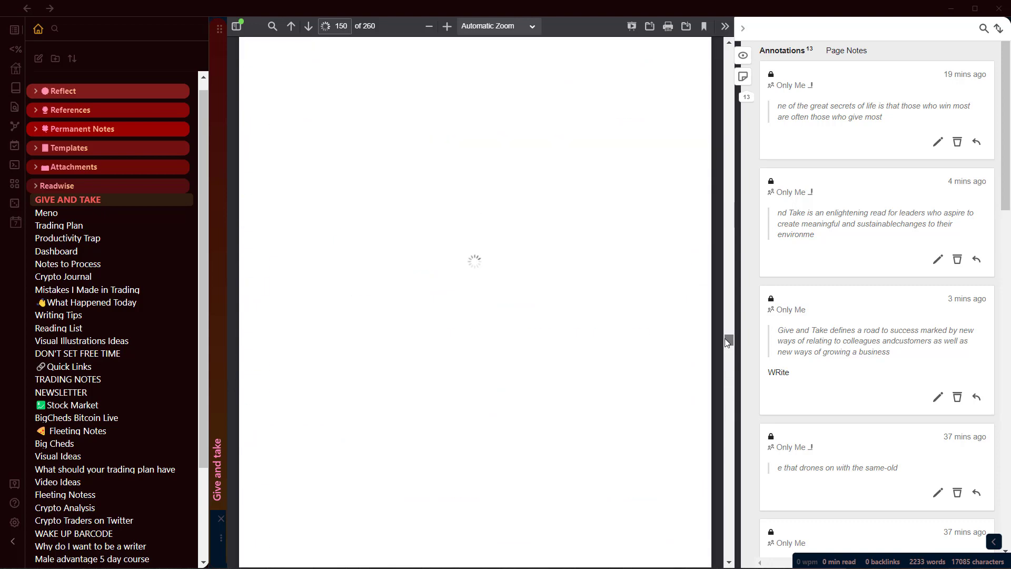
- Highlight the phrase 'After contacting several dozen clients'
{"action": "left_click_drag", "start_coordinate": [262, 297], "coordinate": [433, 298]}
{"action": "left_click", "coordinate": [439, 324]}
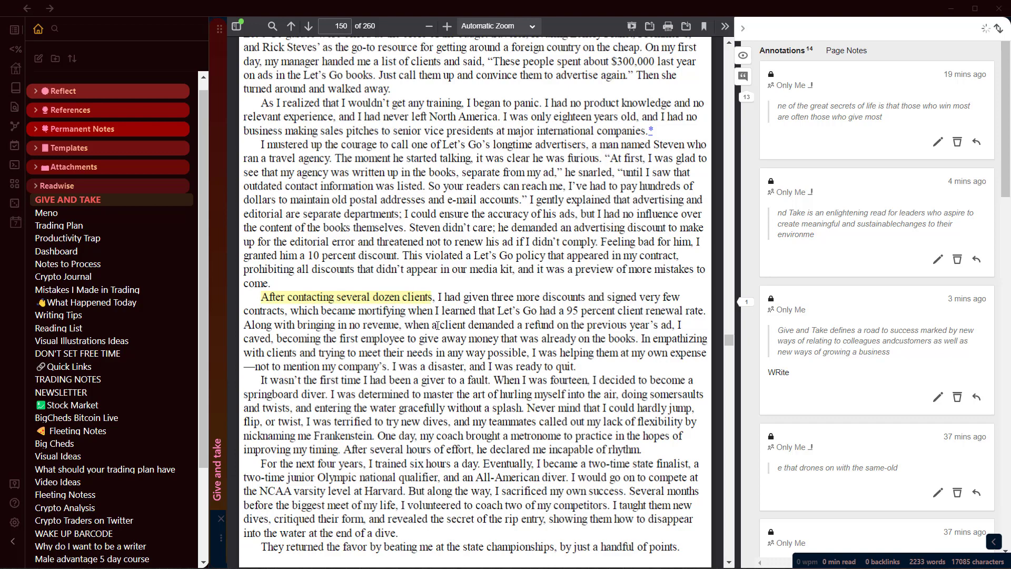
{"action": "scroll", "coordinate": [827, 400], "scroll_direction": "down", "scroll_amount": 8}
{"action": "scroll", "coordinate": [828, 400], "scroll_direction": "down", "scroll_amount": 10}
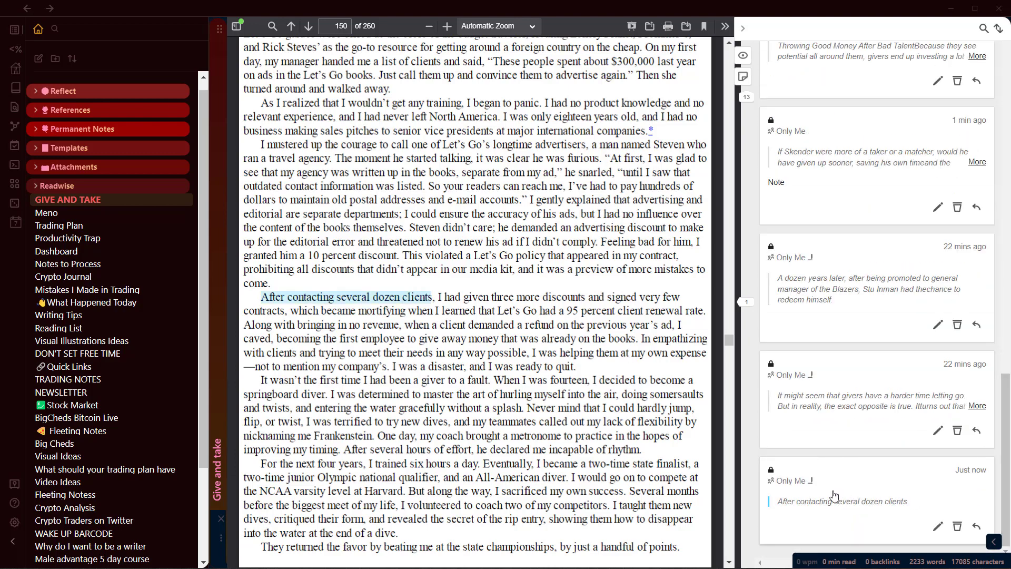
{"action": "scroll", "coordinate": [904, 369], "scroll_direction": "up", "scroll_amount": 9}
{"action": "scroll", "coordinate": [904, 341], "scroll_direction": "up", "scroll_amount": 6}
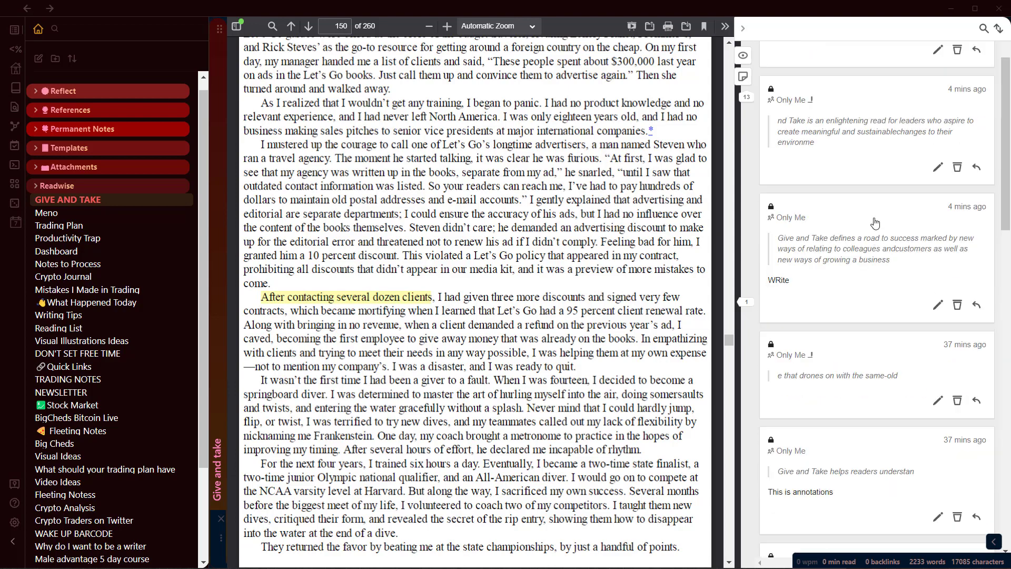
- Bring up the annotation sort options and scroll through them
{"action": "left_click", "coordinate": [1003, 32]}
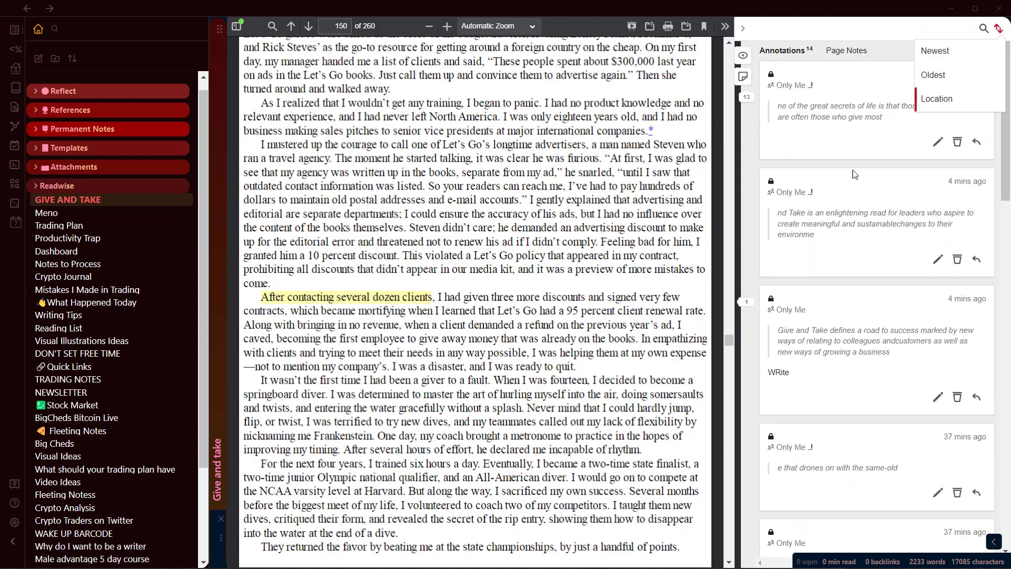
{"action": "scroll", "coordinate": [953, 459], "scroll_direction": "down", "scroll_amount": 1}
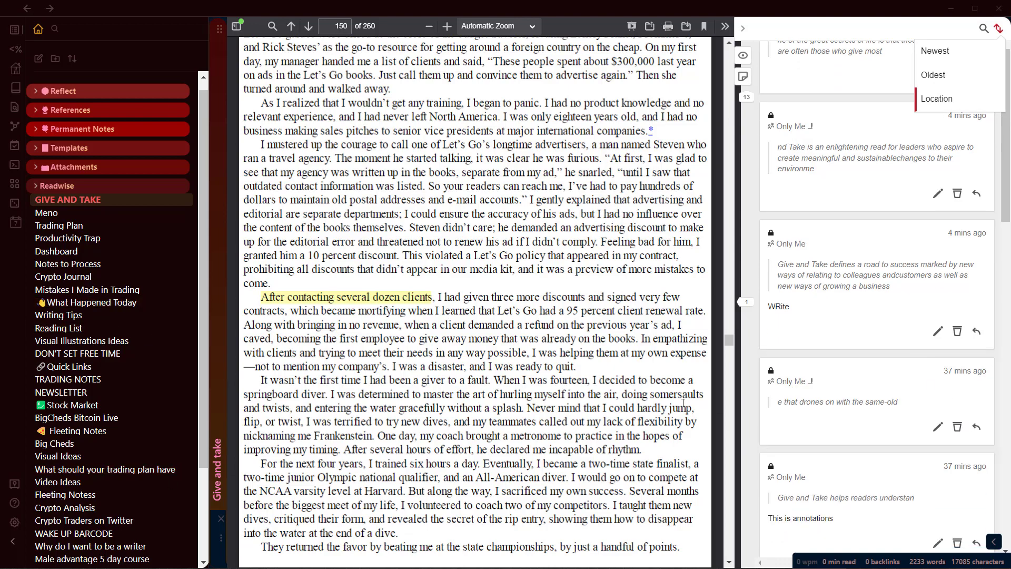
{"action": "scroll", "coordinate": [313, 398], "scroll_direction": "down", "scroll_amount": 1}
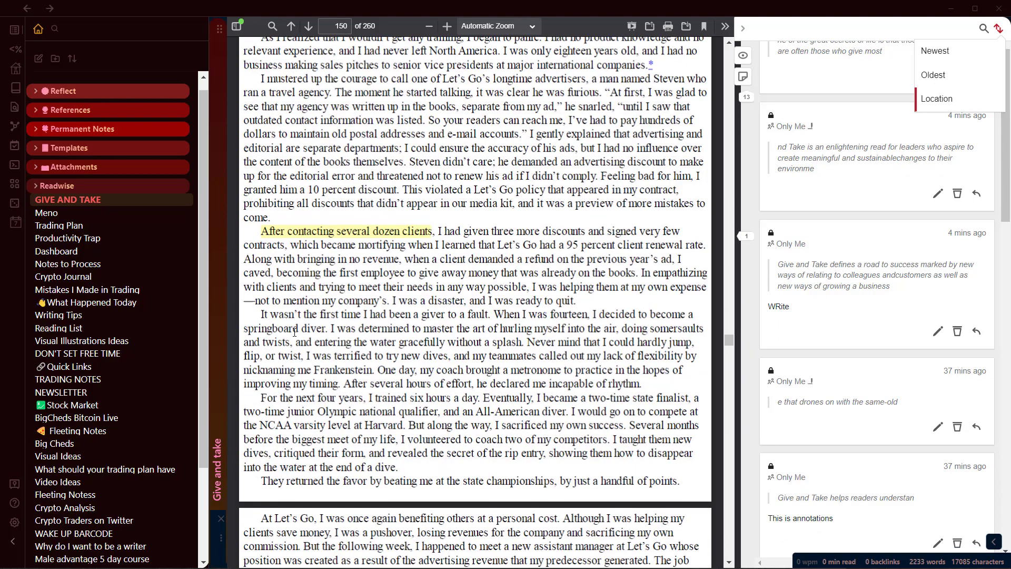
- Annotate the passage 'It wasn't the first time I had been a giver…' with the note 'NOte', posted to Only Me
{"action": "left_click_drag", "start_coordinate": [263, 311], "coordinate": [496, 357]}
{"action": "left_click", "coordinate": [466, 390]}
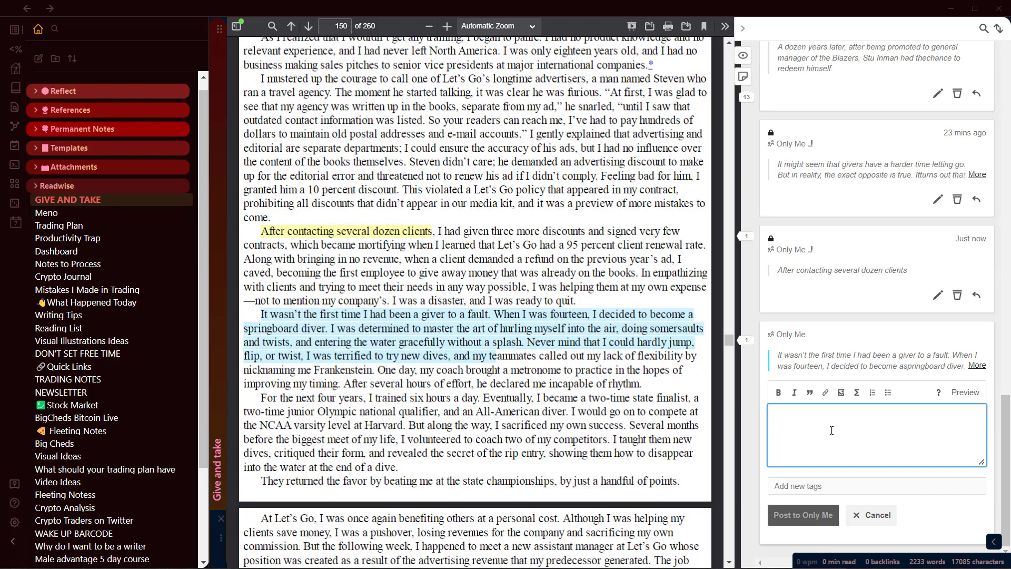
{"action": "type", "text": "NOte"}
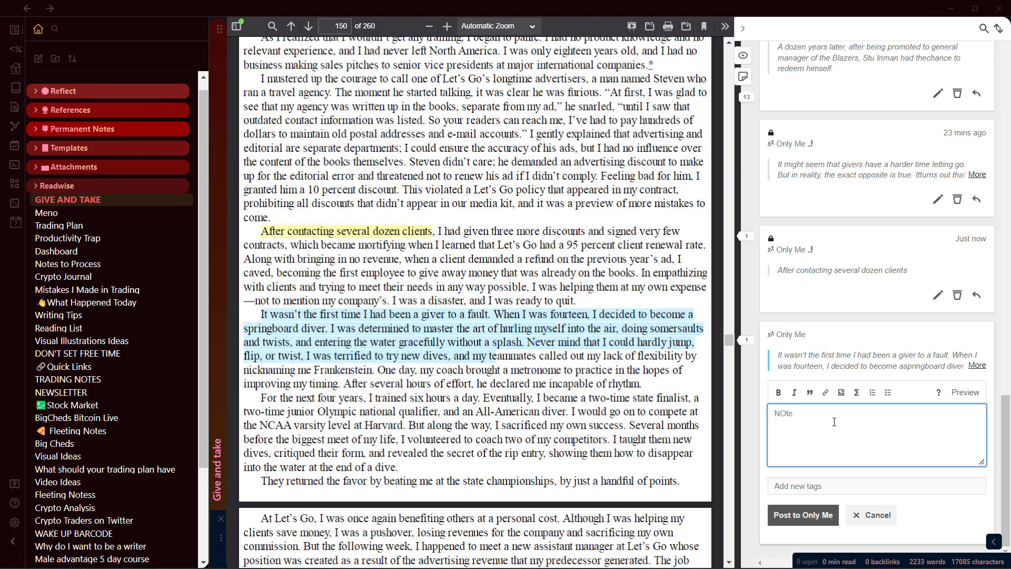
{"action": "left_click", "coordinate": [801, 515]}
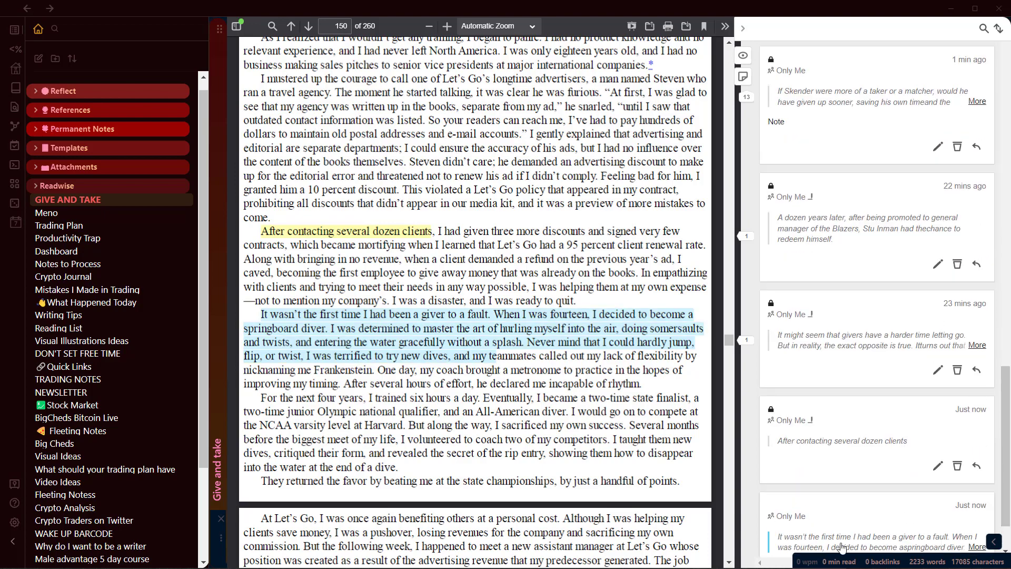
{"action": "left_click_drag", "start_coordinate": [796, 505], "coordinate": [779, 503]}
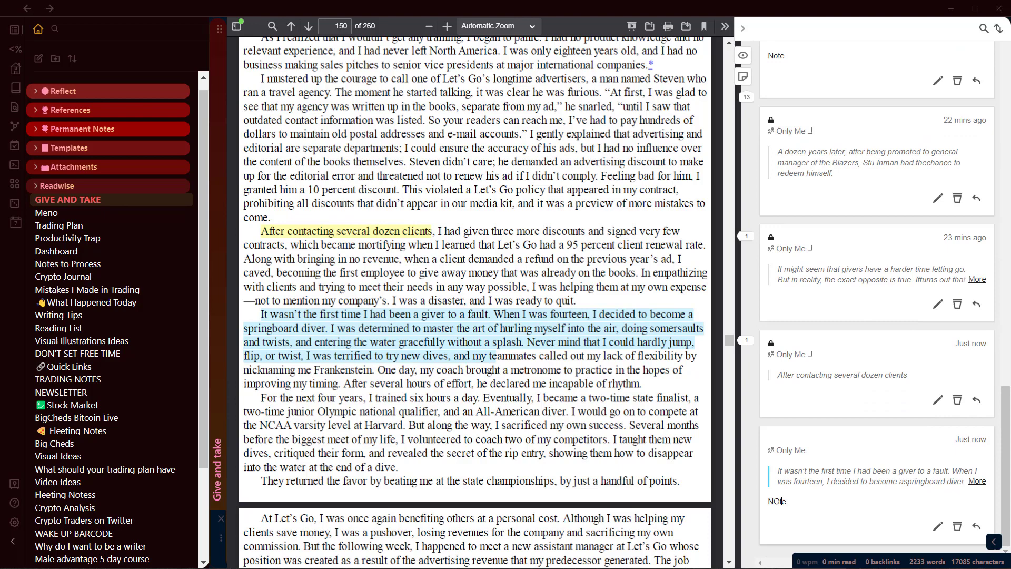
{"action": "scroll", "coordinate": [676, 298], "scroll_direction": "down", "scroll_amount": 5}
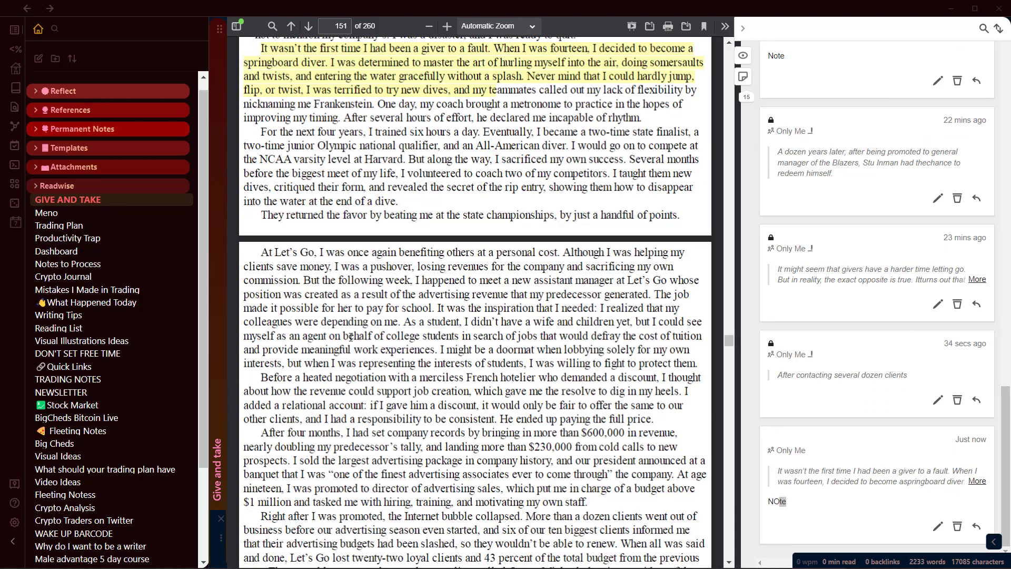
- Close the Give and take PDF and show the Community plugins page in Settings
{"action": "left_click", "coordinate": [220, 519]}
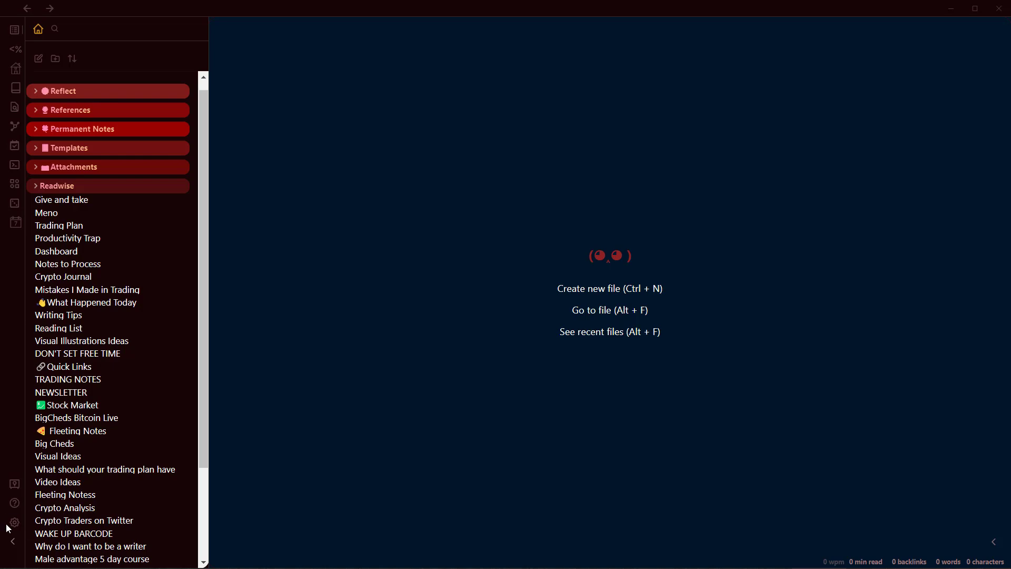
{"action": "left_click", "coordinate": [14, 522]}
{"action": "left_click", "coordinate": [7, 528]}
{"action": "left_click", "coordinate": [14, 522]}
{"action": "left_click", "coordinate": [252, 173]}
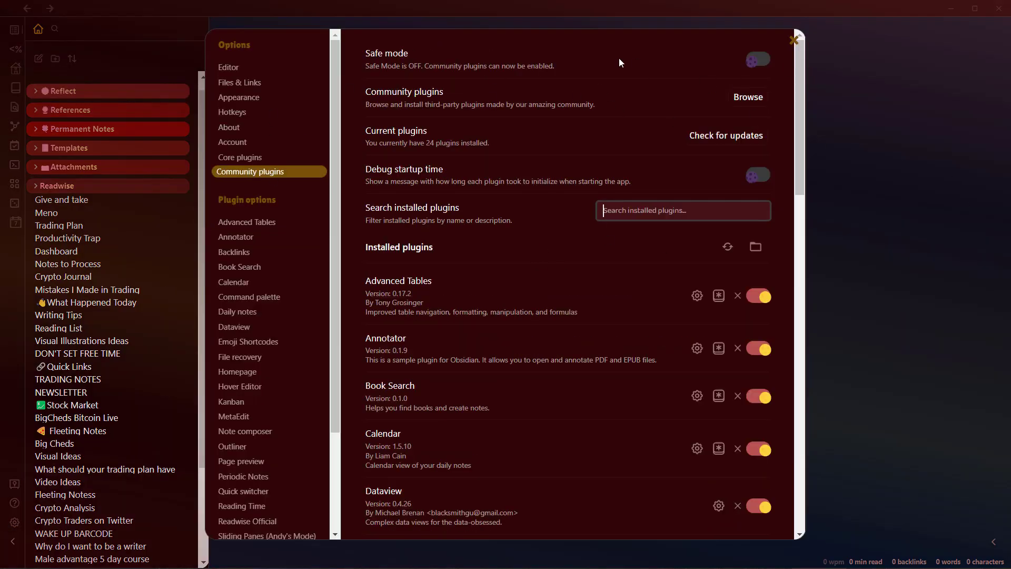
- Search the plugin browser for 'annot' and show the Annotator plugin's details
{"action": "left_click", "coordinate": [743, 98]}
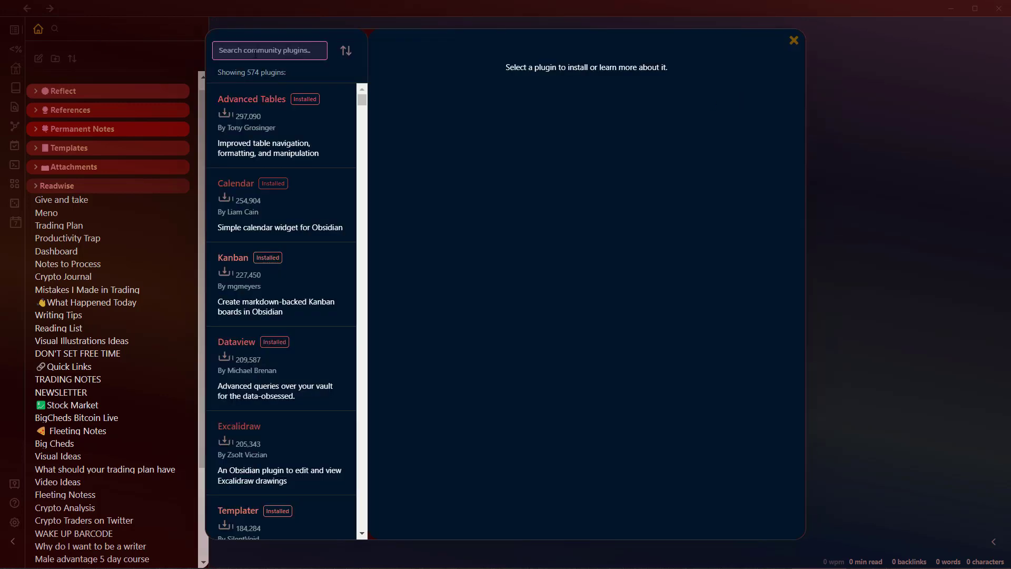
{"action": "left_click", "coordinate": [255, 51]}
{"action": "type", "text": "annot"}
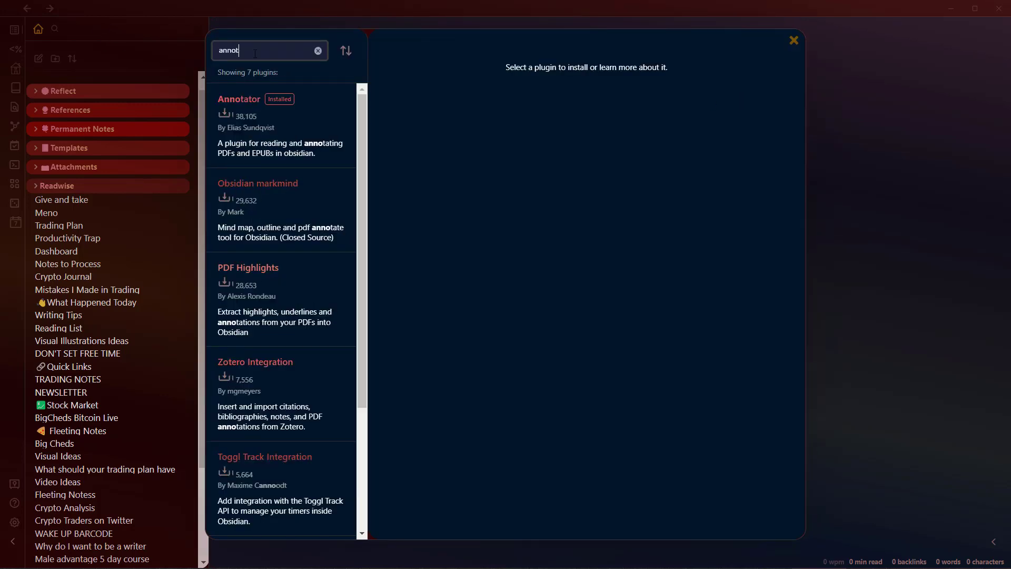
{"action": "left_click", "coordinate": [252, 121]}
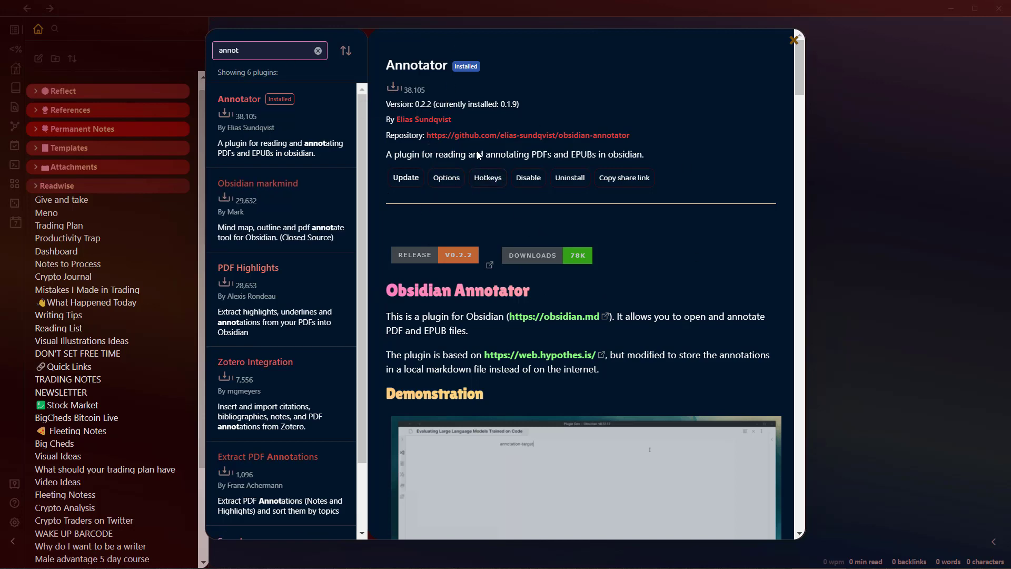
- In Annotator settings, keep annotation mode on by default, enable dark mode for PDFs, then close settings
{"action": "left_click", "coordinate": [447, 177]}
{"action": "scroll", "coordinate": [586, 324], "scroll_direction": "down", "scroll_amount": 2}
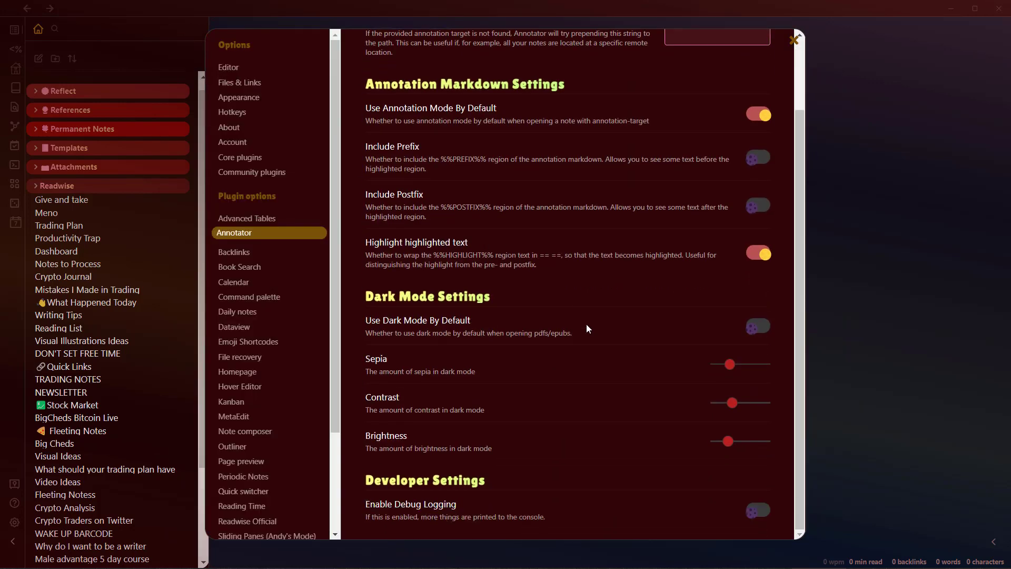
{"action": "scroll", "coordinate": [699, 164], "scroll_direction": "up", "scroll_amount": 2}
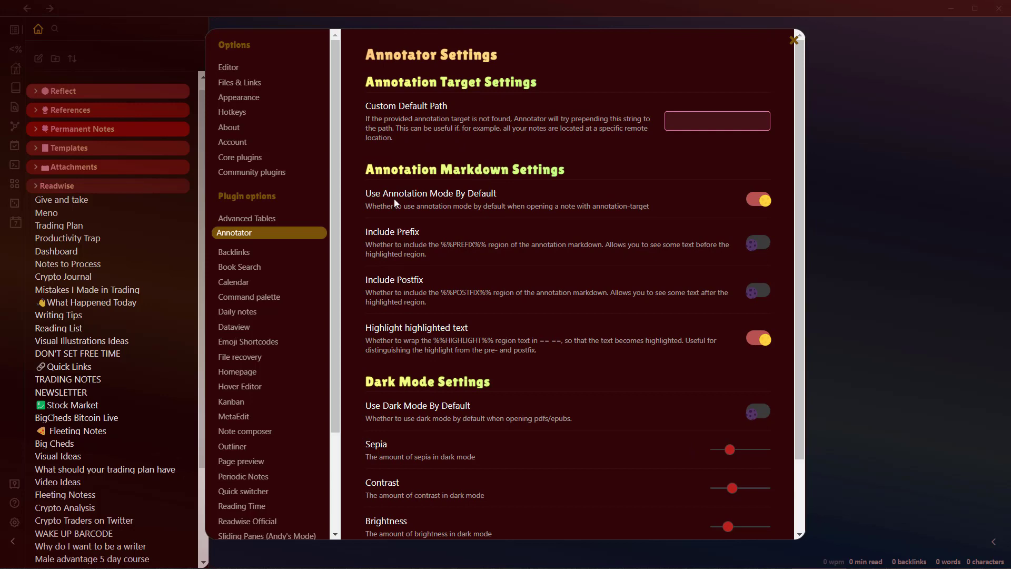
{"action": "left_click", "coordinate": [757, 201]}
{"action": "left_click", "coordinate": [756, 201]}
{"action": "scroll", "coordinate": [776, 254], "scroll_direction": "down", "scroll_amount": 2}
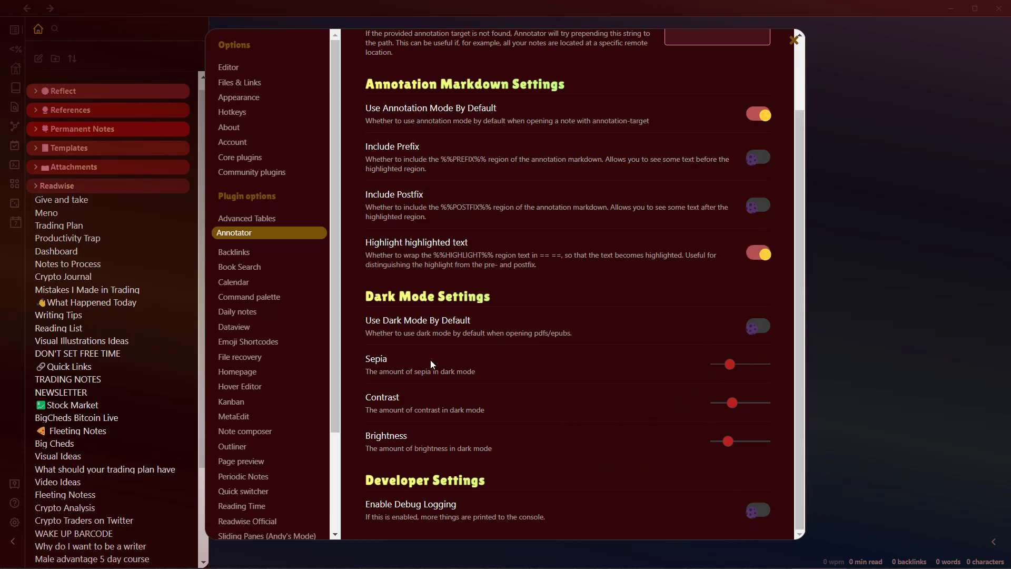
{"action": "left_click", "coordinate": [759, 327]}
{"action": "left_click", "coordinate": [794, 40]}
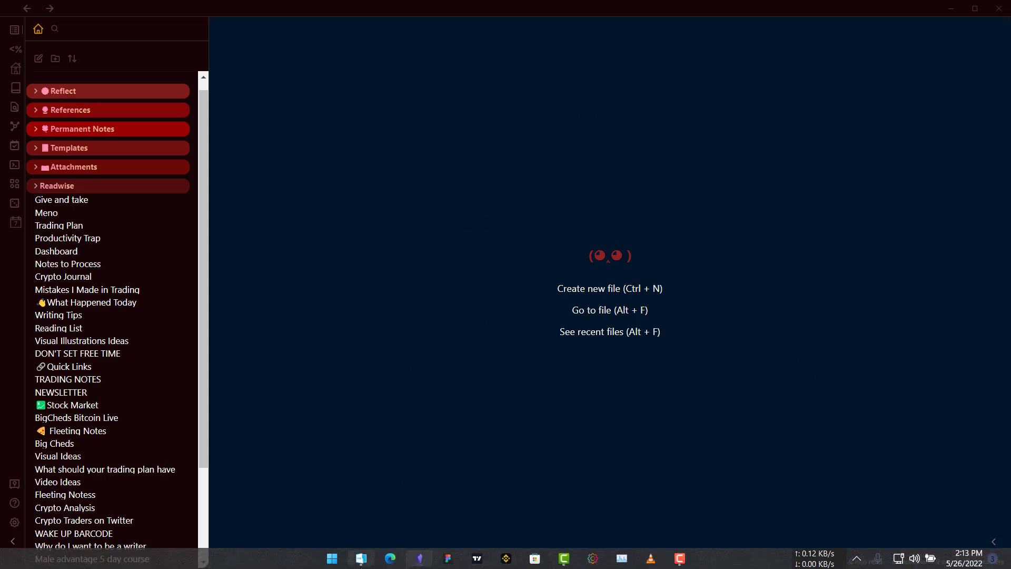
{"action": "left_click", "coordinate": [360, 565]}
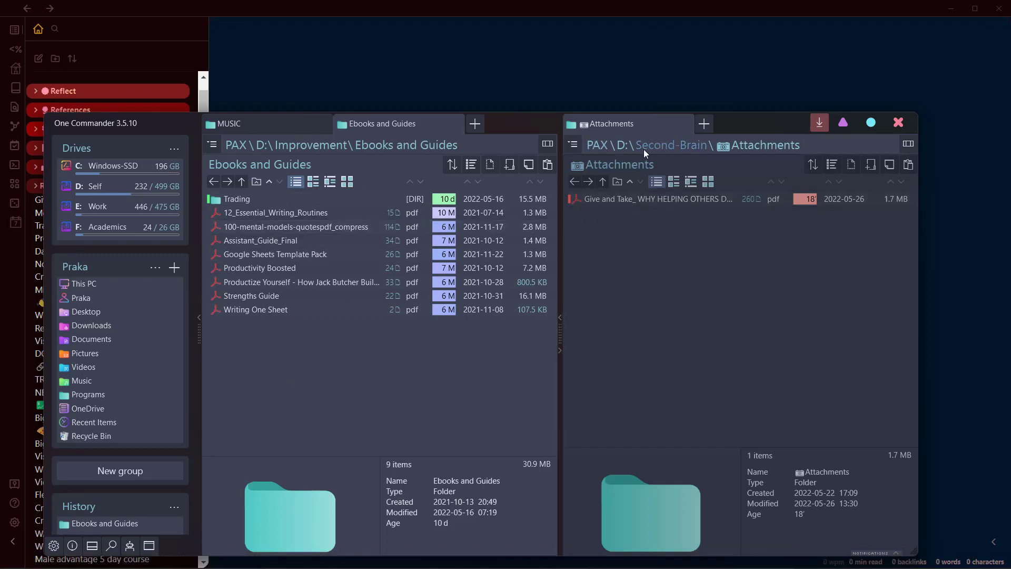
{"action": "left_click", "coordinate": [748, 127]}
{"action": "left_click_drag", "start_coordinate": [744, 131], "coordinate": [765, 232]}
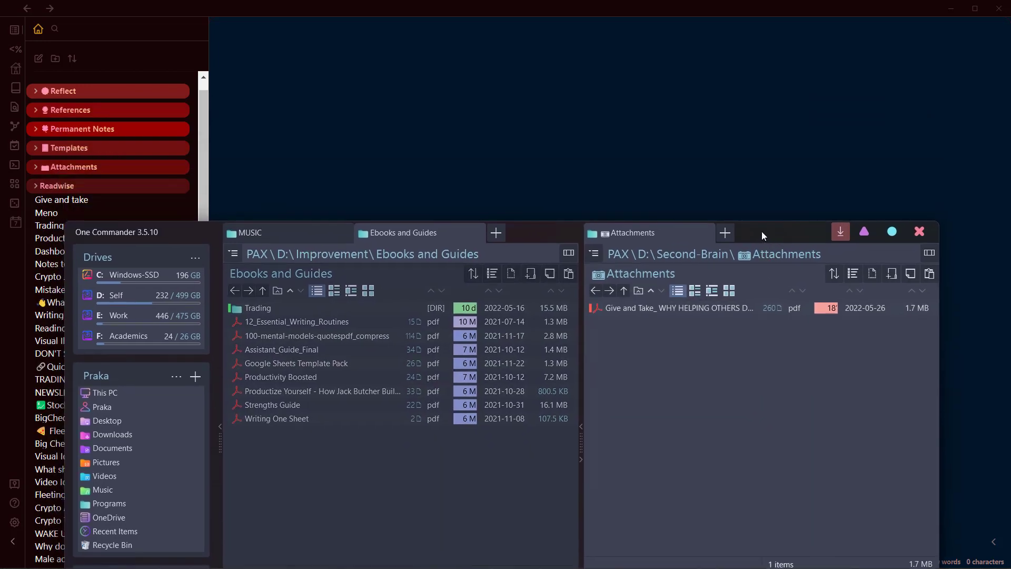
{"action": "left_click", "coordinate": [384, 65]}
- Create a new note starting with '---' and an 'annotation-target:' property
{"action": "key", "text": "ctrl+n"}
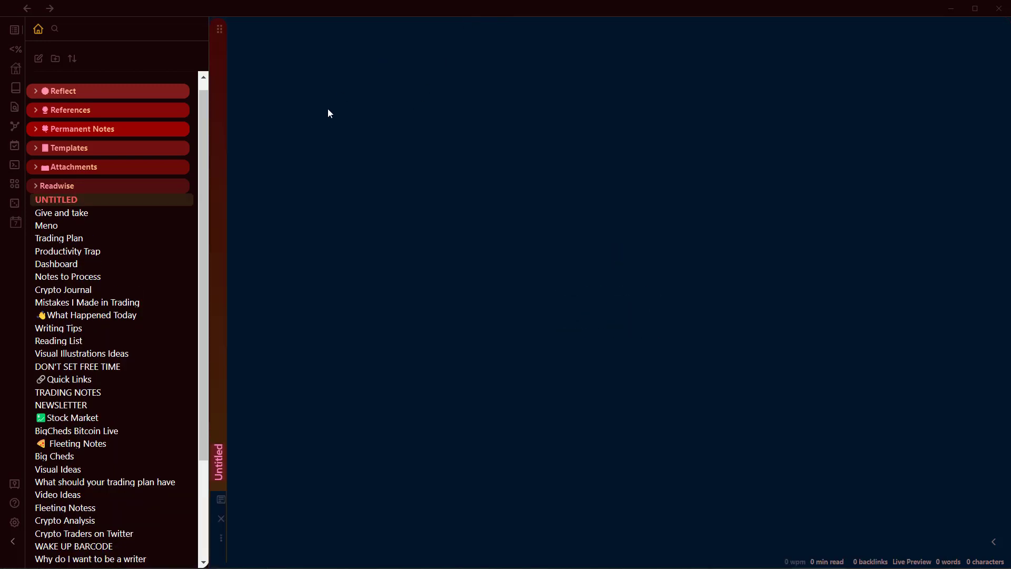
{"action": "type", "text": "---"}
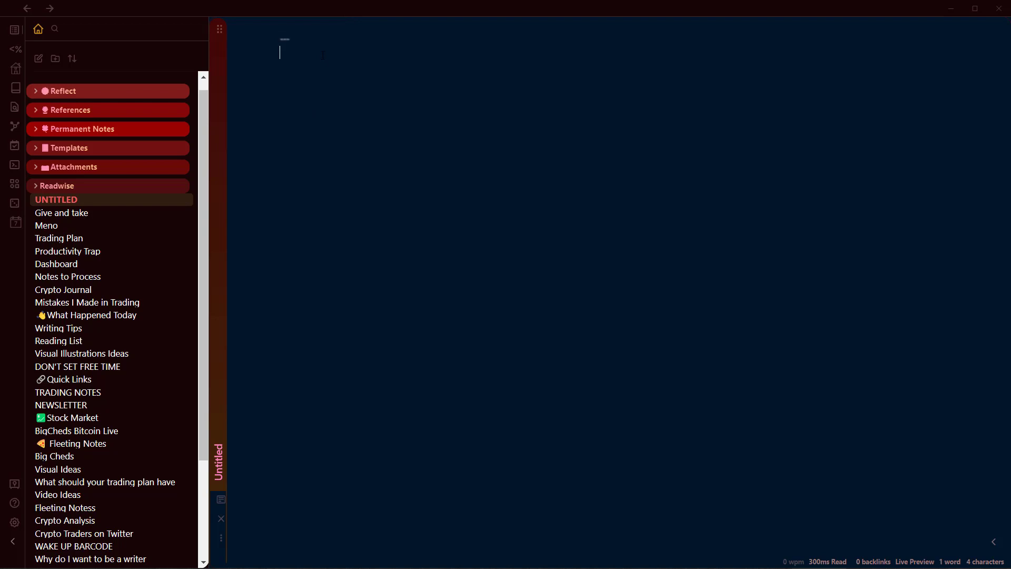
{"action": "type", "text": "ann"}
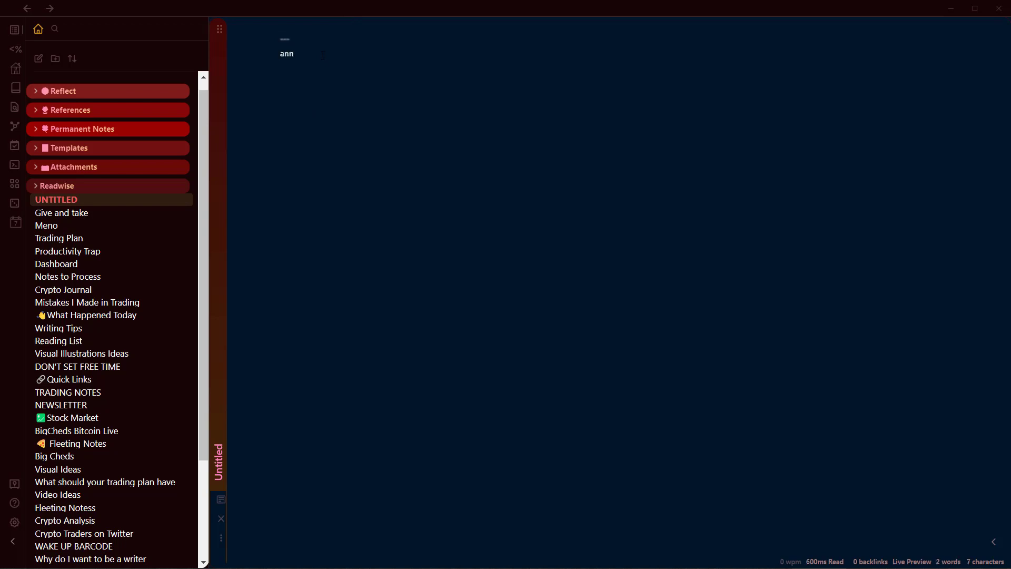
{"action": "type", "text": "otation-target"}
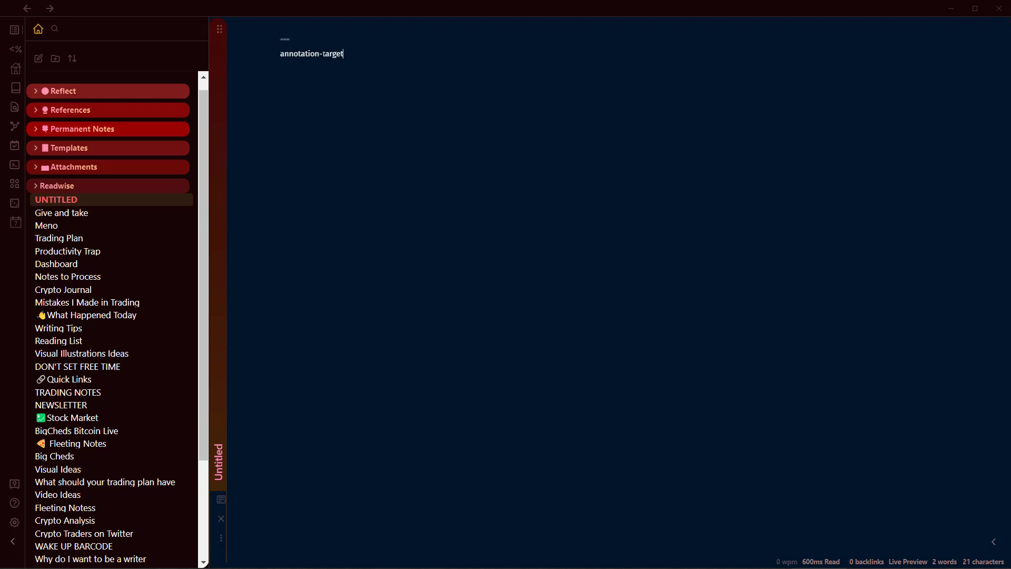
{"action": "type", "text": ":"}
- Copy the Give and Take PDF's file name from One Commander and paste it as the annotation-target value
{"action": "key", "text": "alt+Tab"}
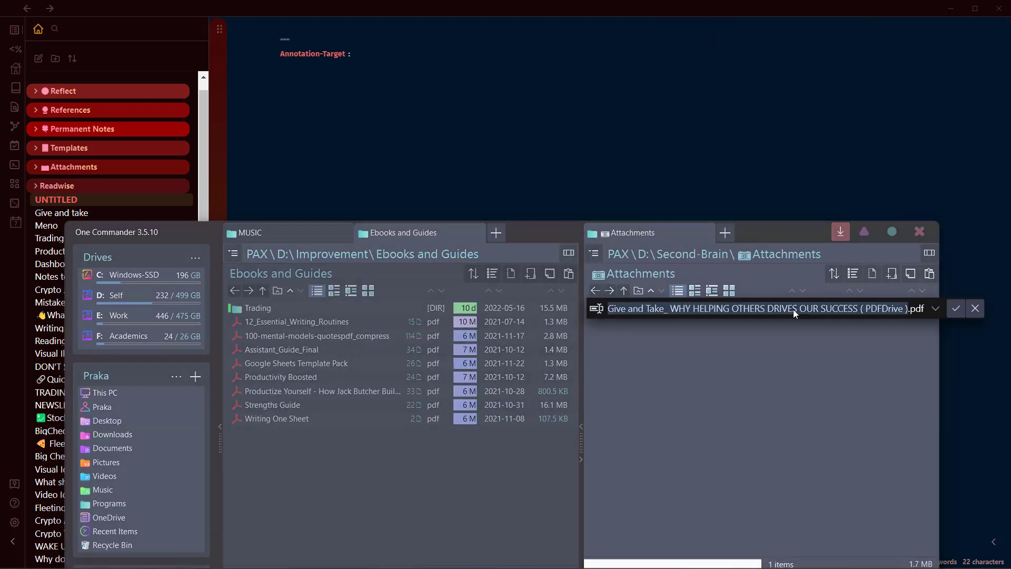
{"action": "left_click", "coordinate": [613, 309]}
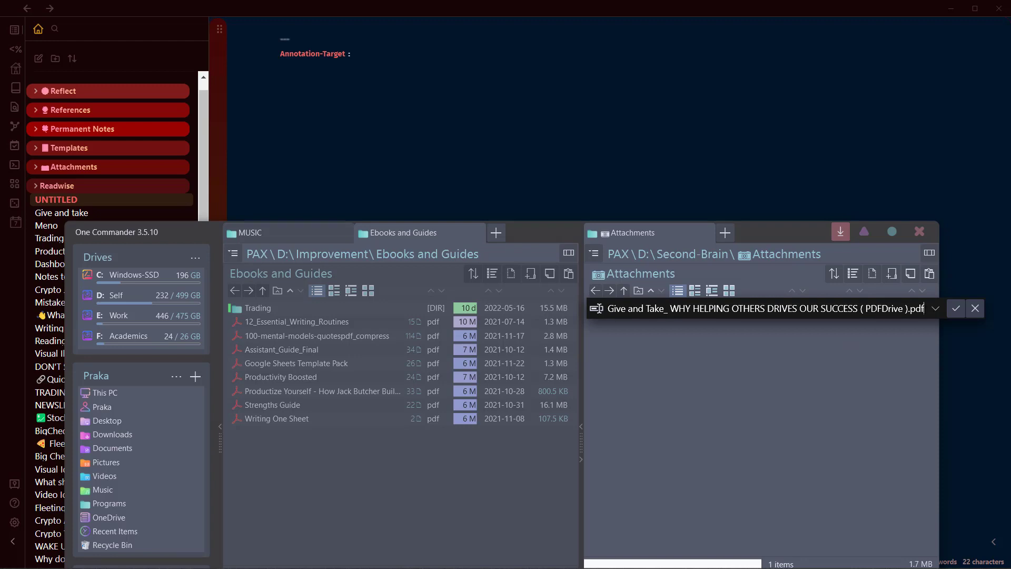
{"action": "key", "text": "ctrl+a"}
{"action": "key", "text": "ctrl+c"}
{"action": "key", "text": "alt+Tab"}
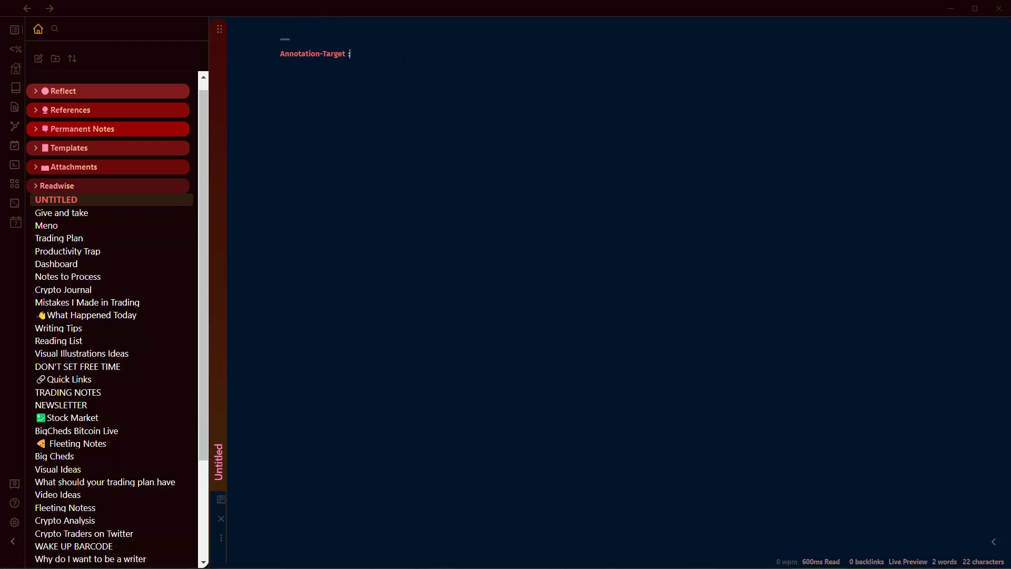
{"action": "key", "text": "ctrl+v"}
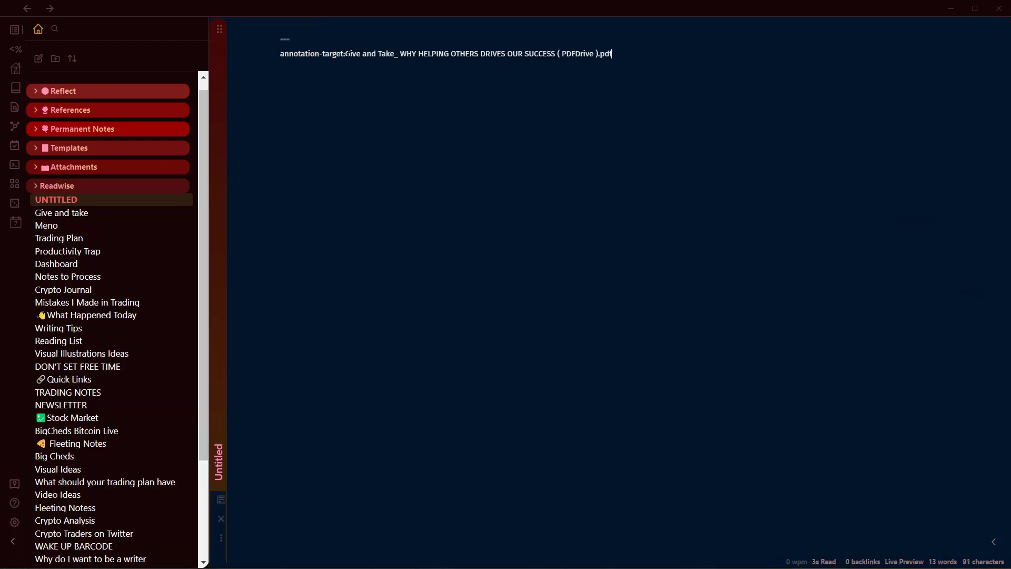
{"action": "left_click", "coordinate": [348, 54]}
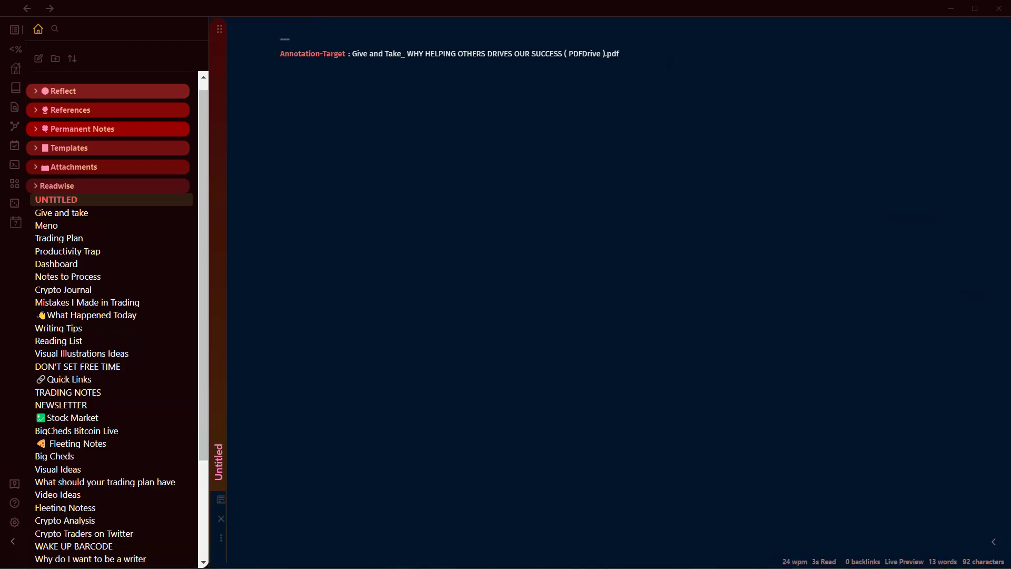
{"action": "type", "text": "---"}
{"action": "left_click", "coordinate": [221, 539]}
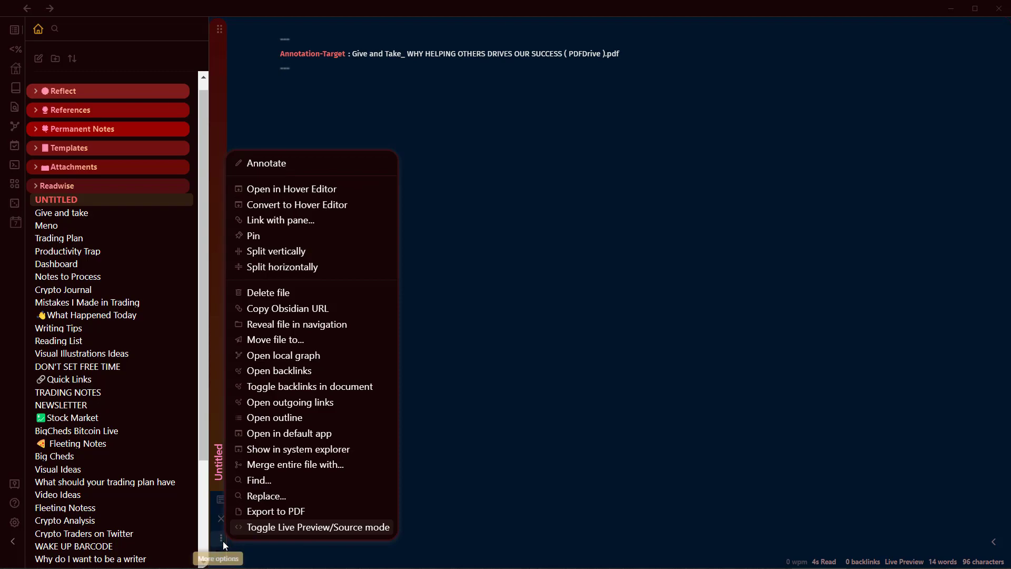
{"action": "left_click", "coordinate": [260, 167]}
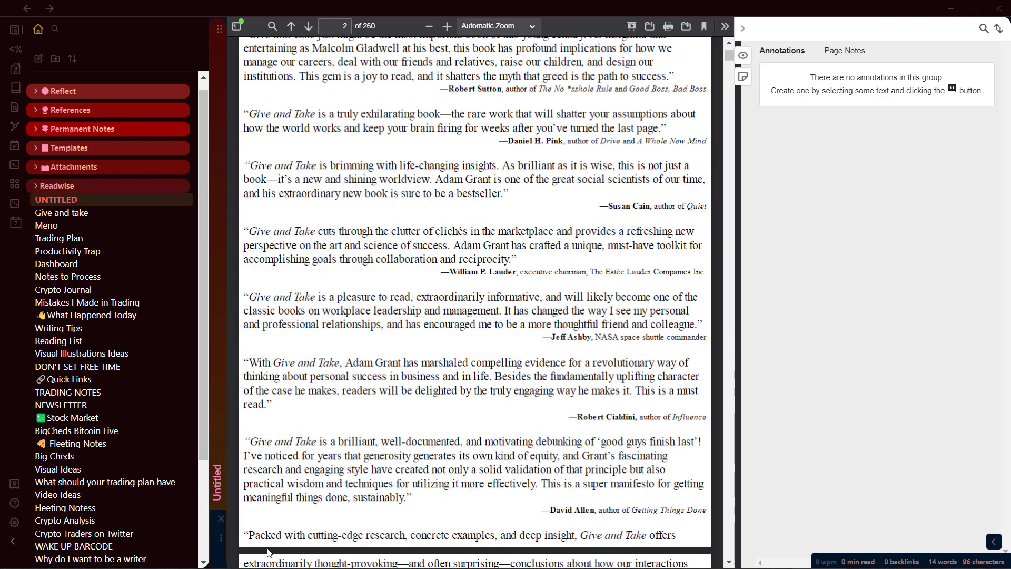
{"action": "left_click", "coordinate": [220, 538]}
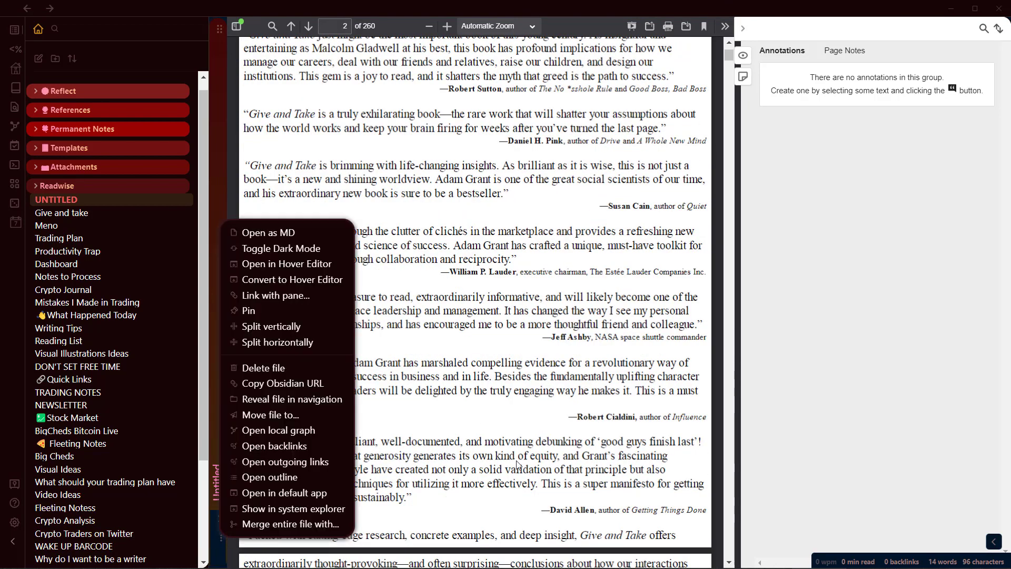
{"action": "left_click", "coordinate": [268, 233]}
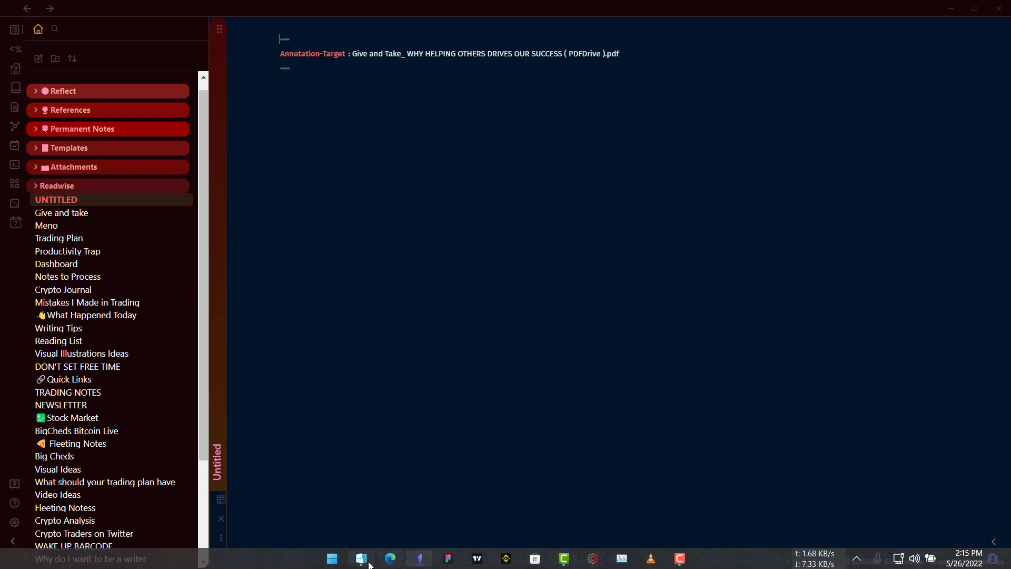
- In One Commander's Ebooks and Guides list, copy 12_Essential_Writing_Routines as a path
{"action": "mouse_move", "coordinate": [367, 564]}
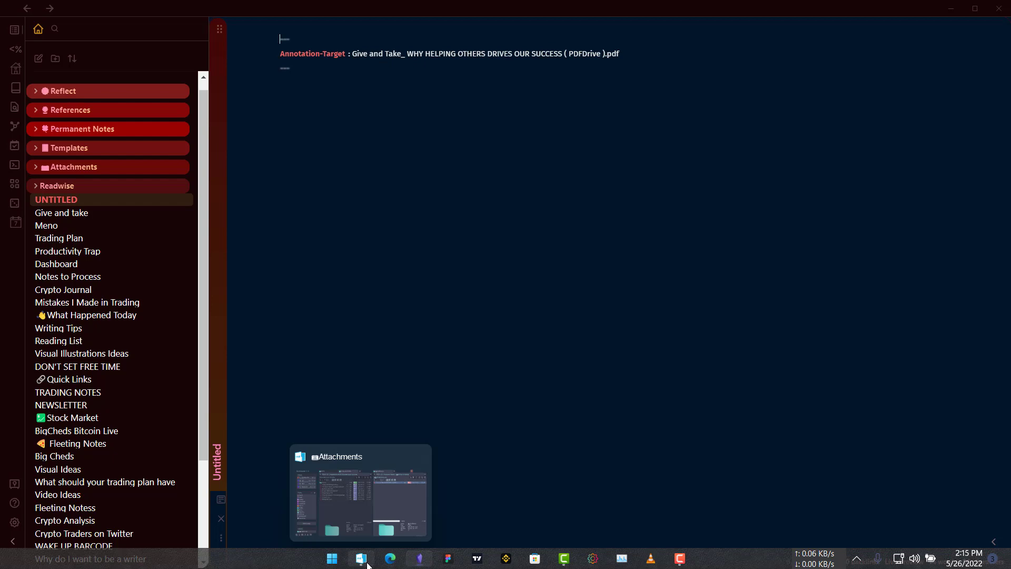
{"action": "left_click", "coordinate": [367, 563]}
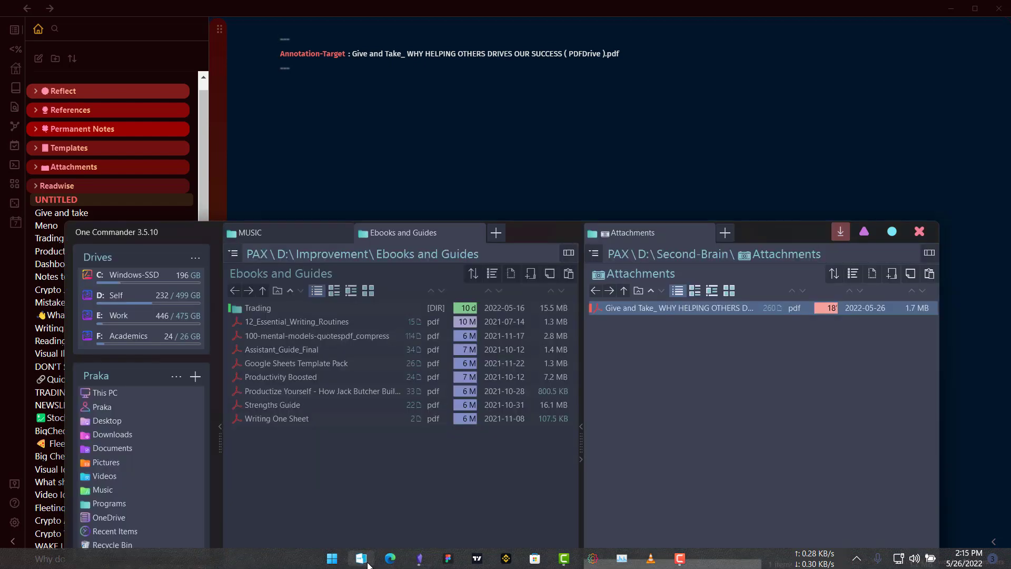
{"action": "left_click", "coordinate": [283, 332]}
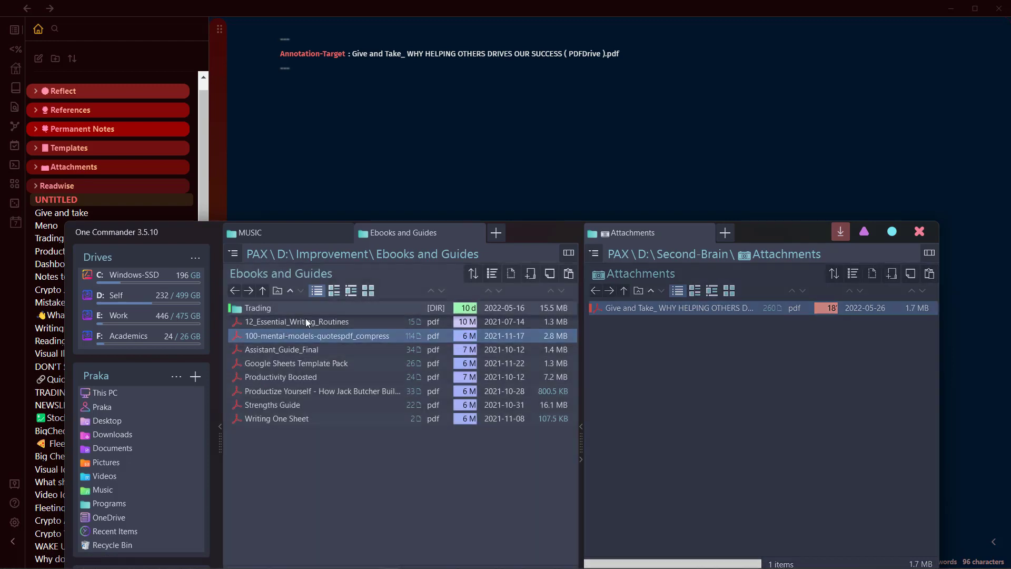
{"action": "right_click", "coordinate": [324, 350]}
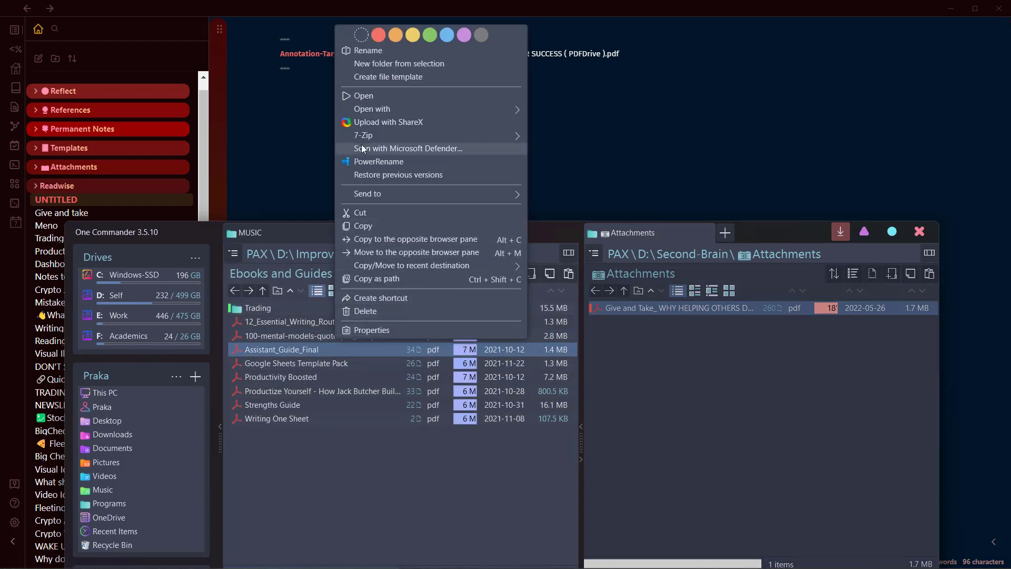
{"action": "left_click", "coordinate": [305, 490]}
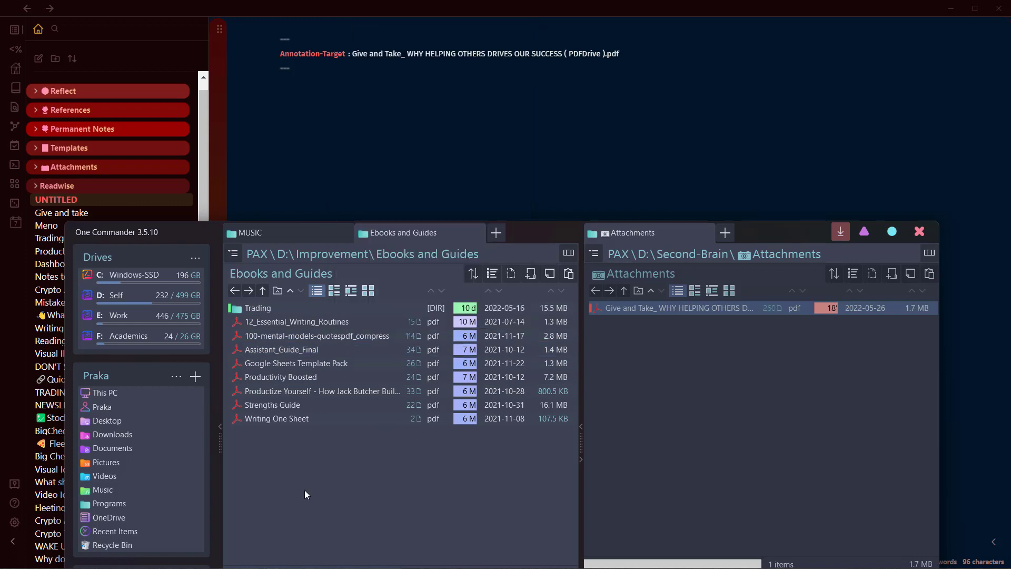
{"action": "left_click", "coordinate": [302, 321]}
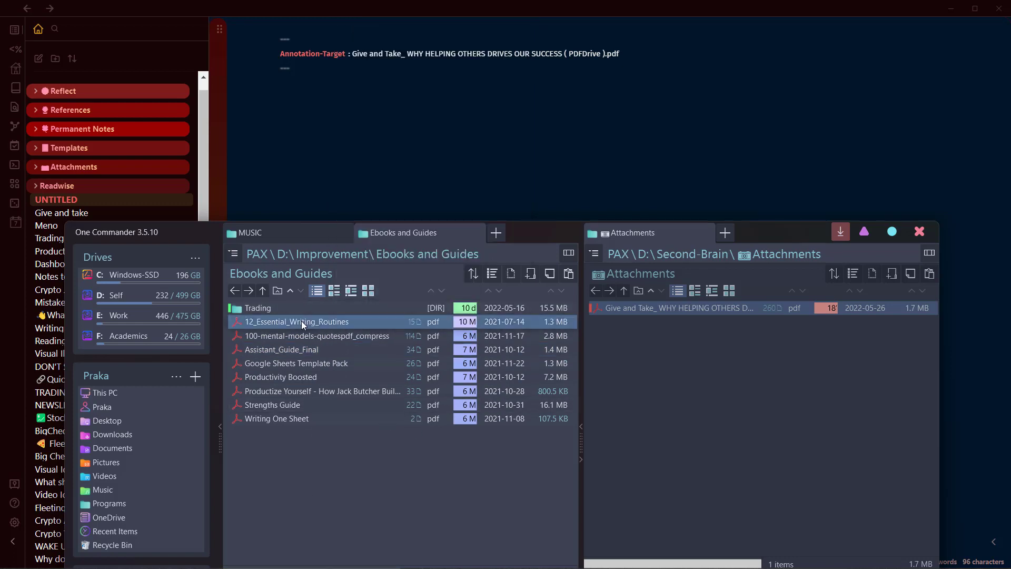
{"action": "right_click", "coordinate": [301, 321]}
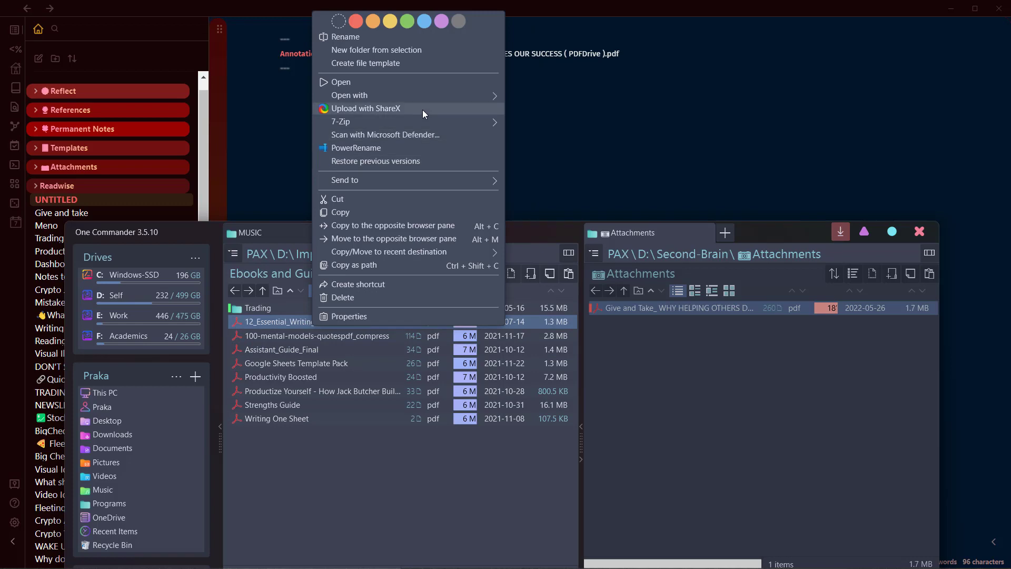
{"action": "left_click", "coordinate": [356, 264]}
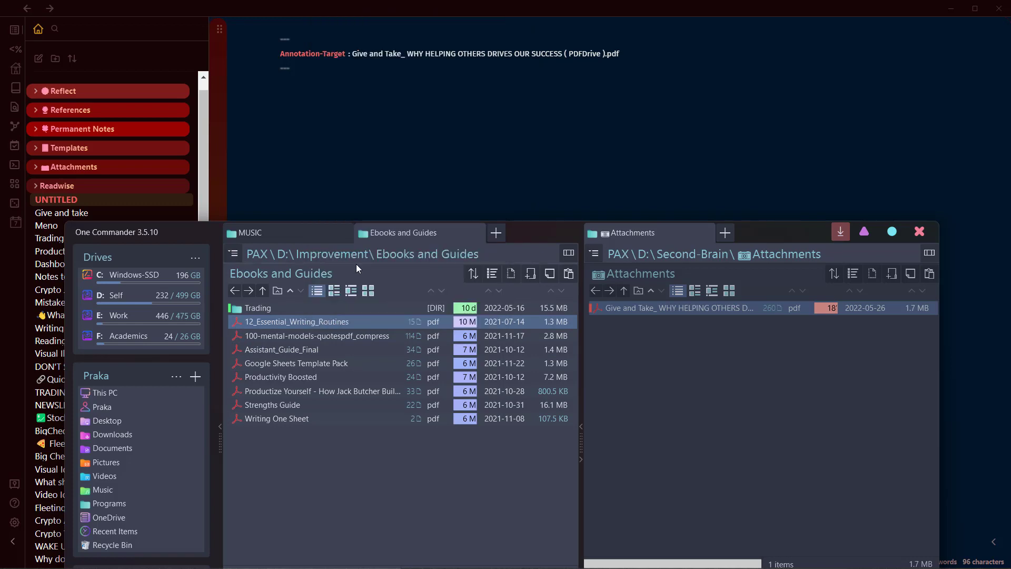
- Replace the annotation-target with the 12_Essential_Writing_Routines.pdf path and view it in annotation mode
{"action": "left_click_drag", "start_coordinate": [353, 53], "coordinate": [644, 54]}
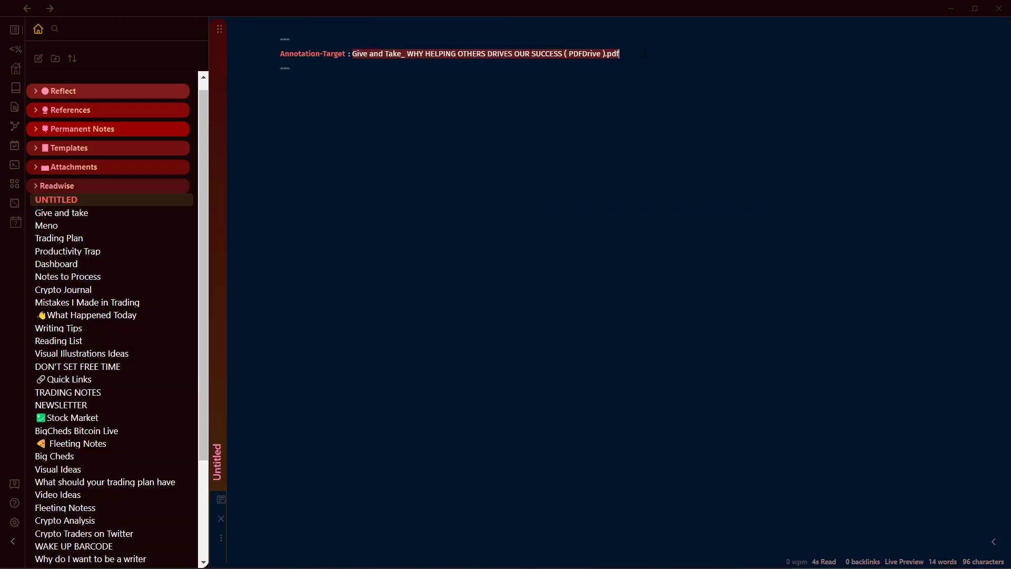
{"action": "type", "text": "D:\\Improvement\\Ebooks and Guides\\12_Essential_Writing_Routines.pdf"}
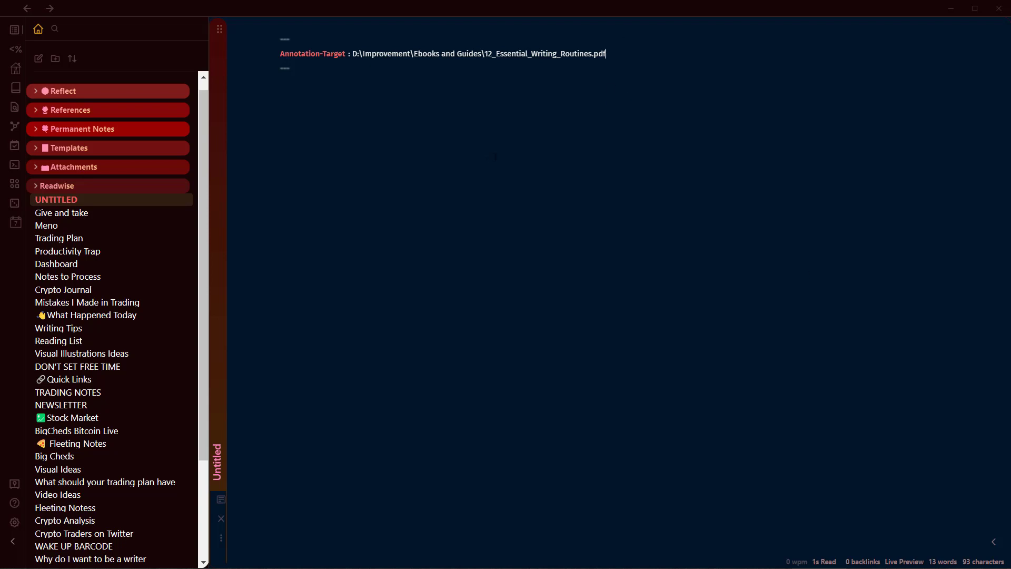
{"action": "left_click", "coordinate": [221, 538]}
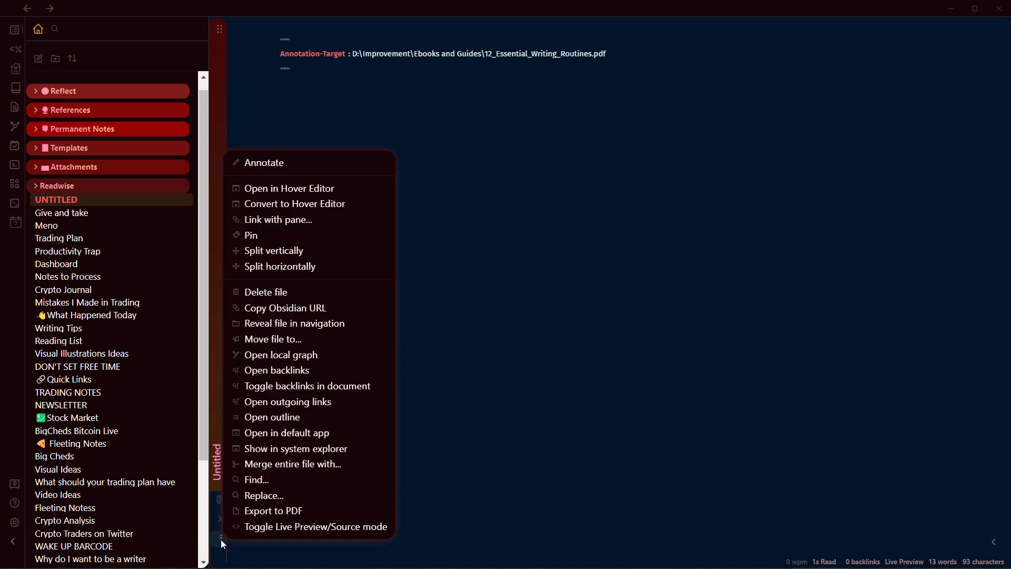
{"action": "left_click", "coordinate": [292, 163]}
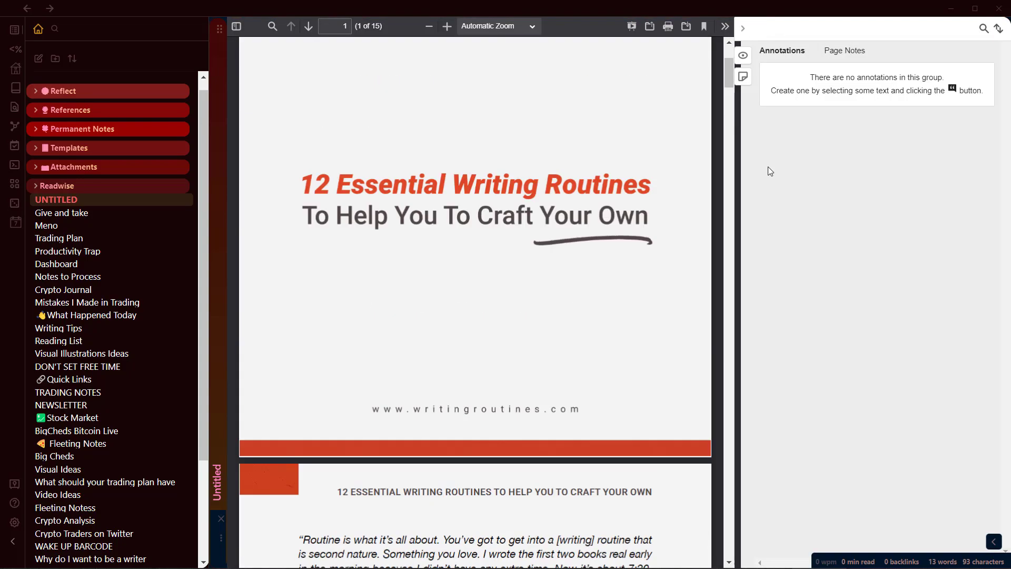
{"action": "scroll", "coordinate": [566, 219], "scroll_direction": "down", "scroll_amount": 15}
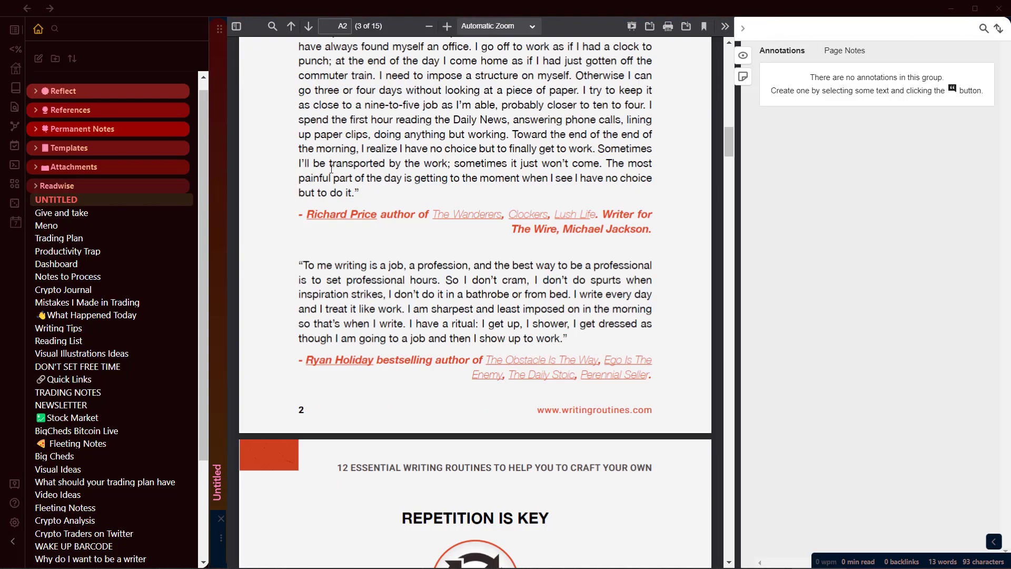
{"action": "scroll", "coordinate": [567, 219], "scroll_direction": "up", "scroll_amount": 15}
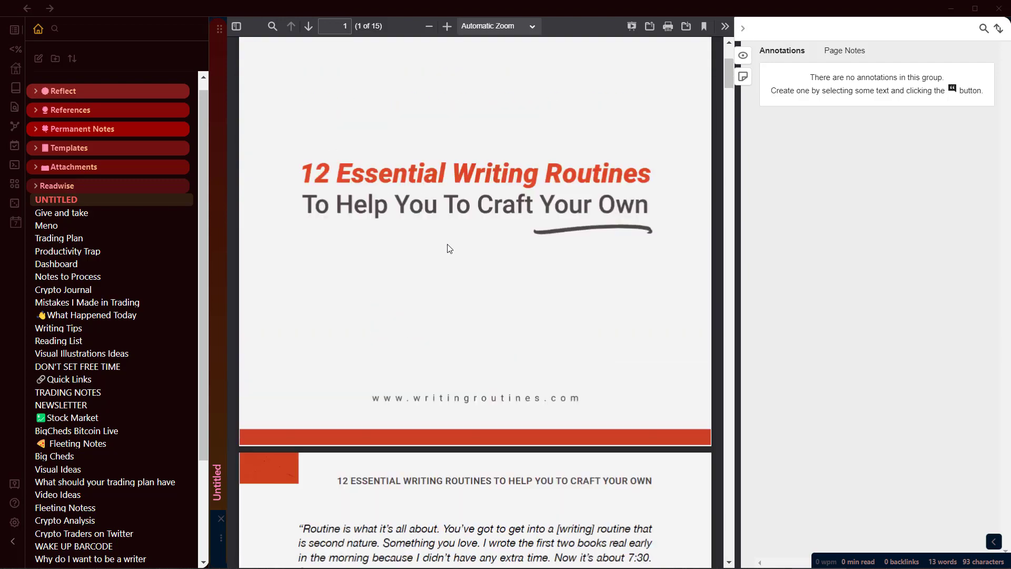
{"action": "scroll", "coordinate": [449, 248], "scroll_direction": "down", "scroll_amount": 10}
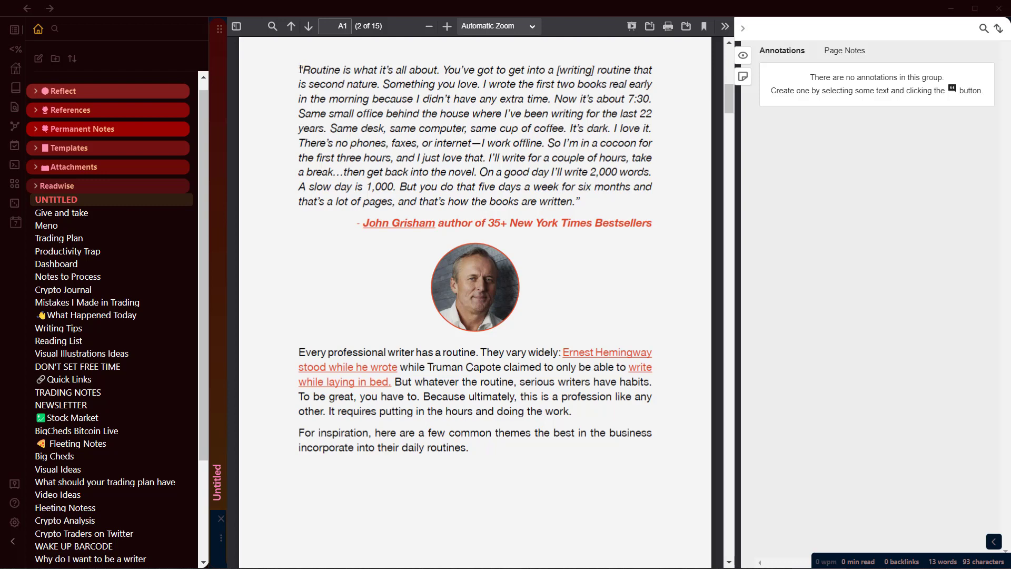
- Highlight the Grisham quote, then comment 'Writing routines for writer' on the routines paragraph, posted to Only Me
{"action": "mouse_move", "coordinate": [299, 70]}
{"action": "left_mouse_down"}
{"action": "mouse_move", "coordinate": [464, 158]}
{"action": "mouse_move", "coordinate": [574, 412]}
{"action": "mouse_move", "coordinate": [581, 199]}
{"action": "left_mouse_up"}
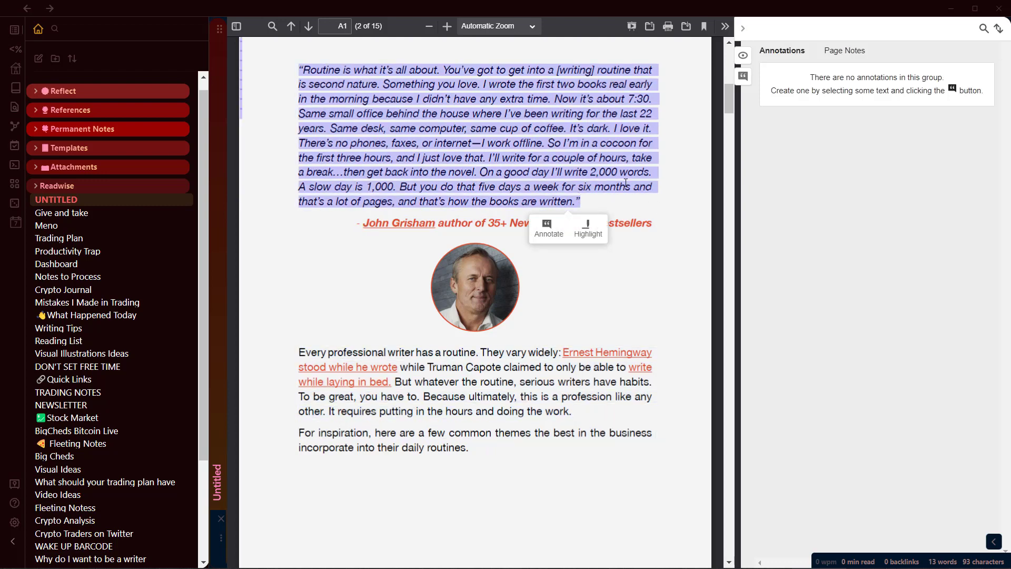
{"action": "left_click", "coordinate": [589, 235]}
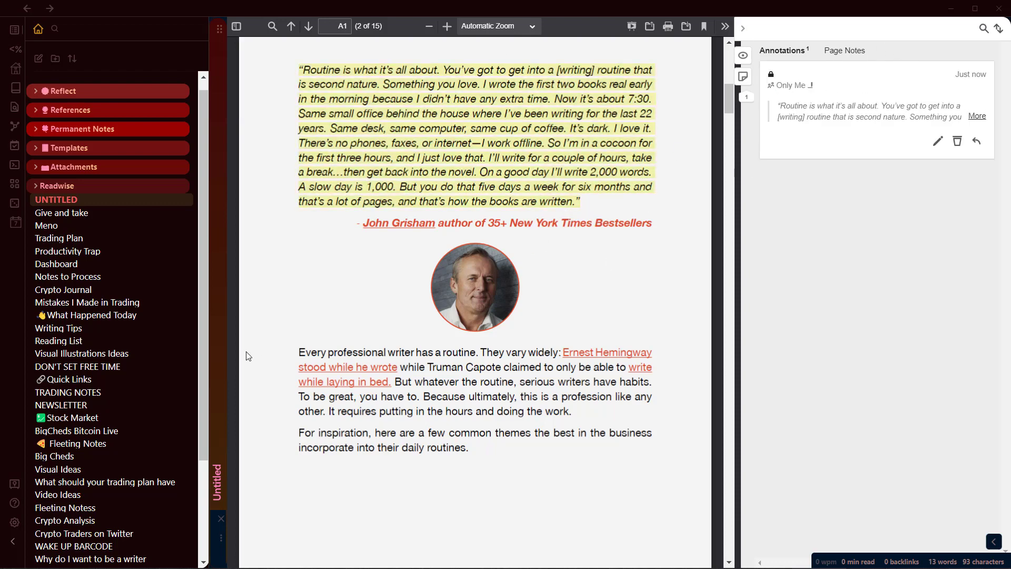
{"action": "left_click_drag", "start_coordinate": [300, 353], "coordinate": [472, 452]}
{"action": "left_click", "coordinate": [625, 466]}
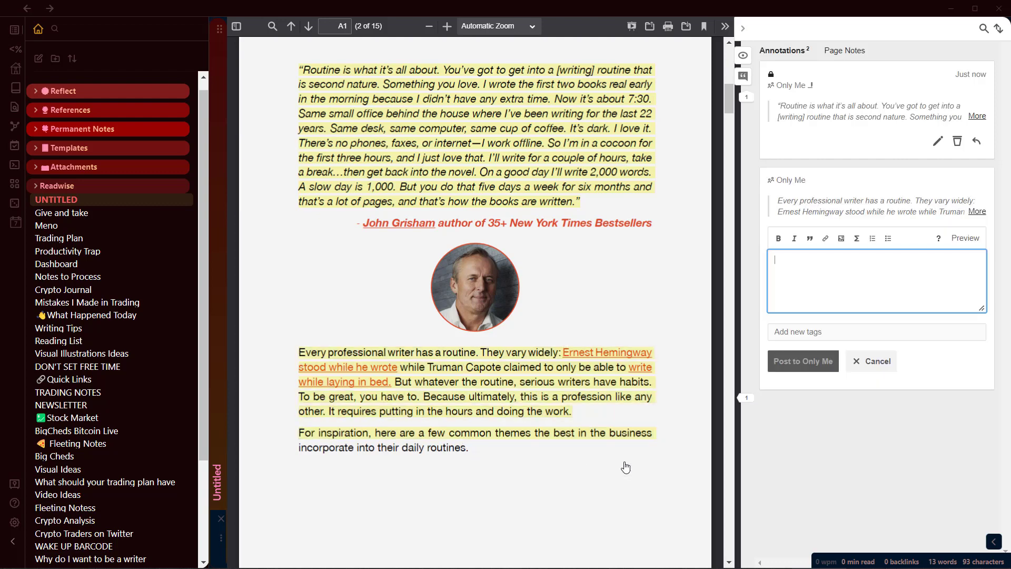
{"action": "type", "text": "Writing "}
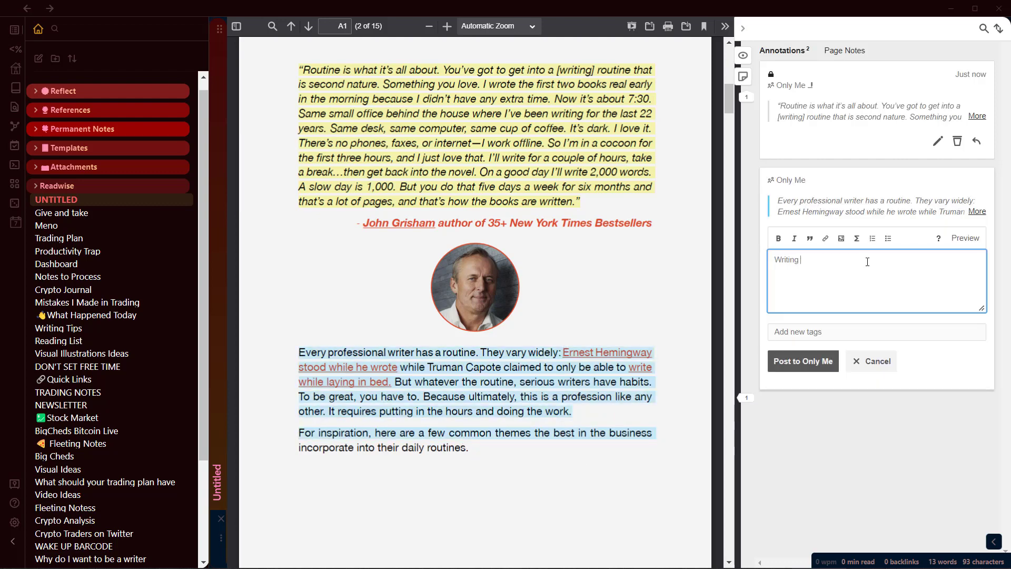
{"action": "type", "text": "routines for writer"}
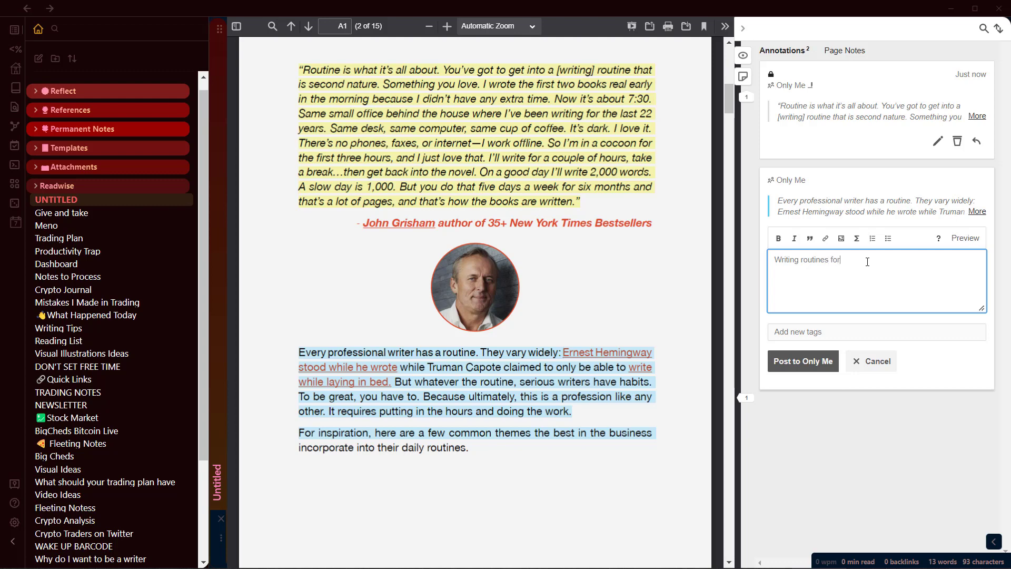
{"action": "key", "text": "Return"}
{"action": "left_click", "coordinate": [800, 361]}
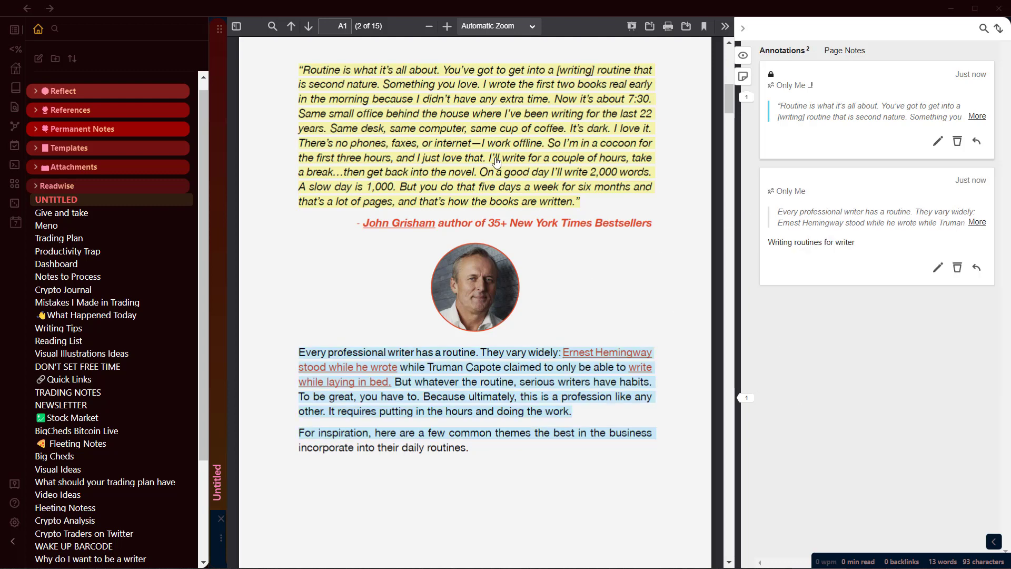
- Open the annotation file as Markdown and show the two writing-routines callouts in Reading view
{"action": "left_click", "coordinate": [222, 539]}
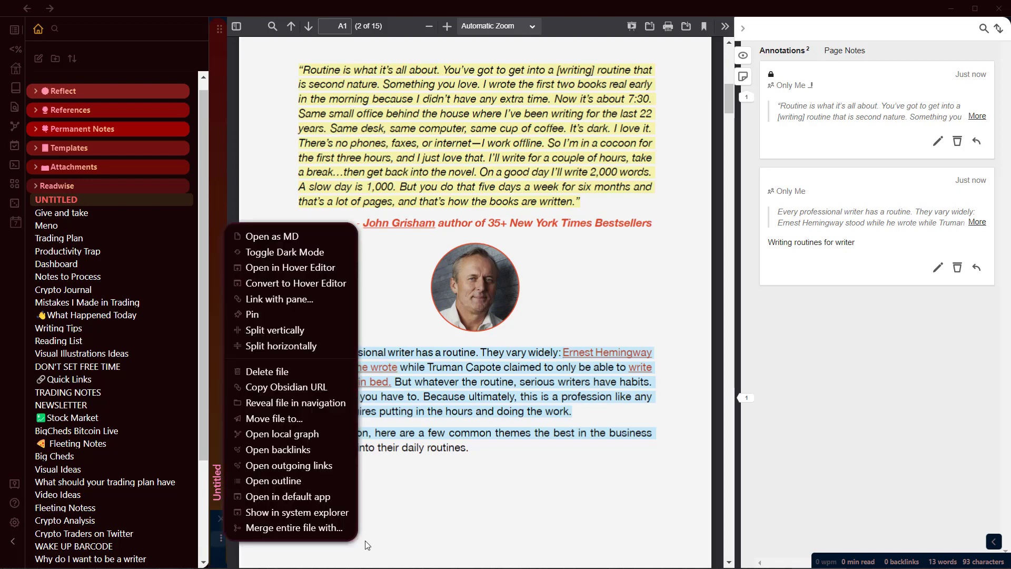
{"action": "left_click", "coordinate": [264, 236]}
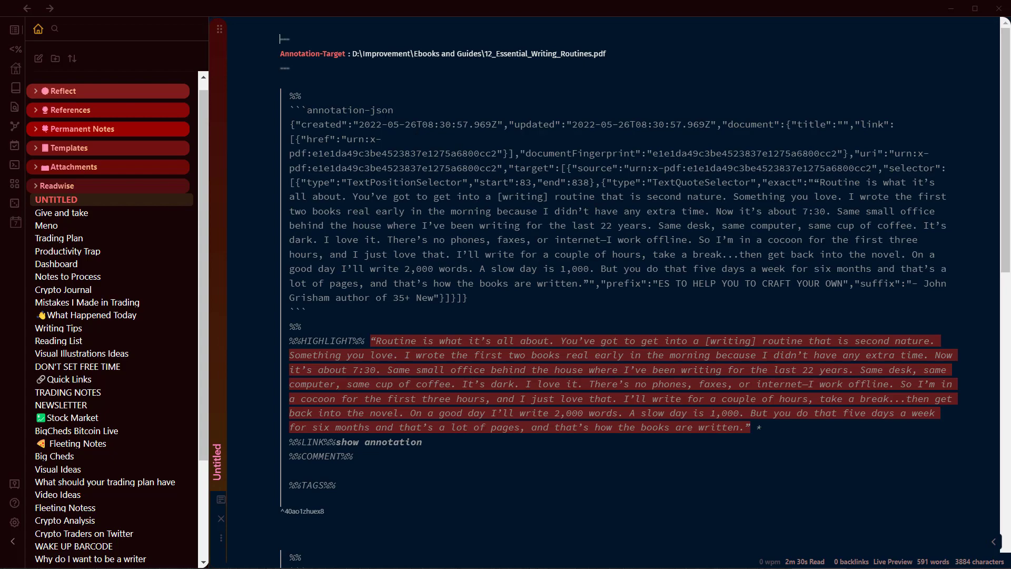
{"action": "scroll", "coordinate": [653, 359], "scroll_direction": "down", "scroll_amount": 8}
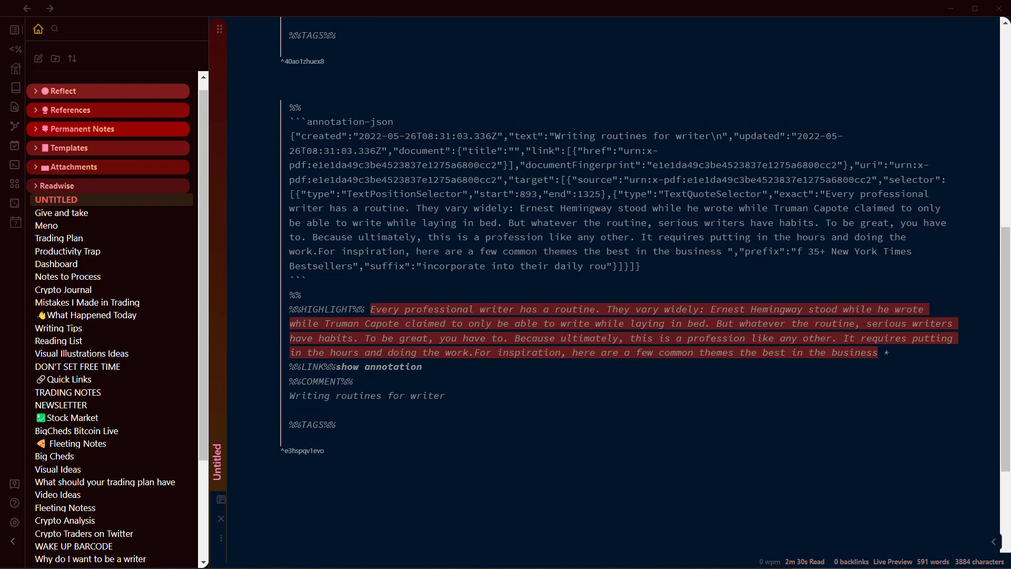
{"action": "scroll", "coordinate": [497, 237], "scroll_direction": "up", "scroll_amount": 7}
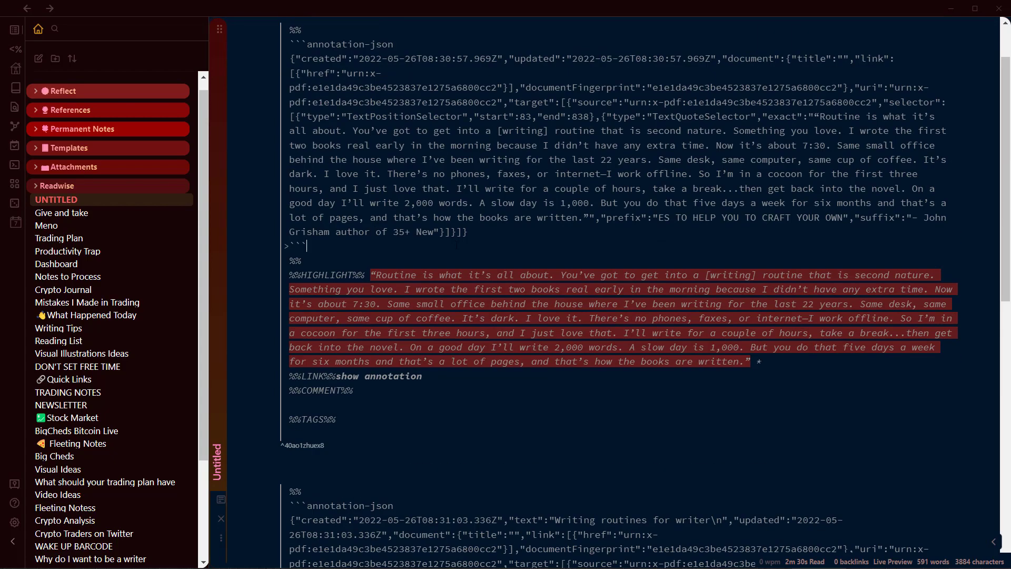
{"action": "key", "text": "ctrl+e"}
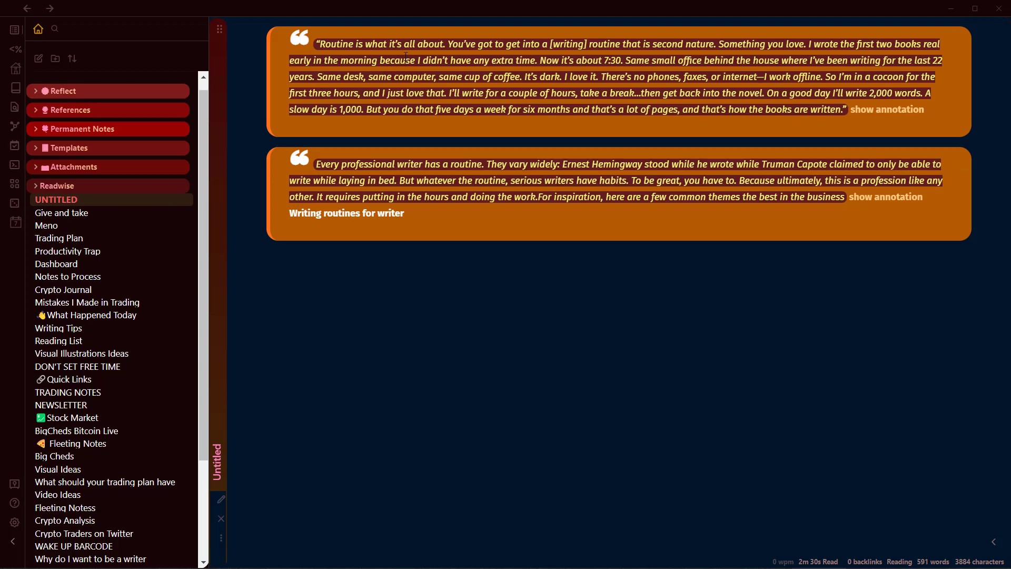
{"action": "left_click_drag", "start_coordinate": [350, 42], "coordinate": [598, 105]}
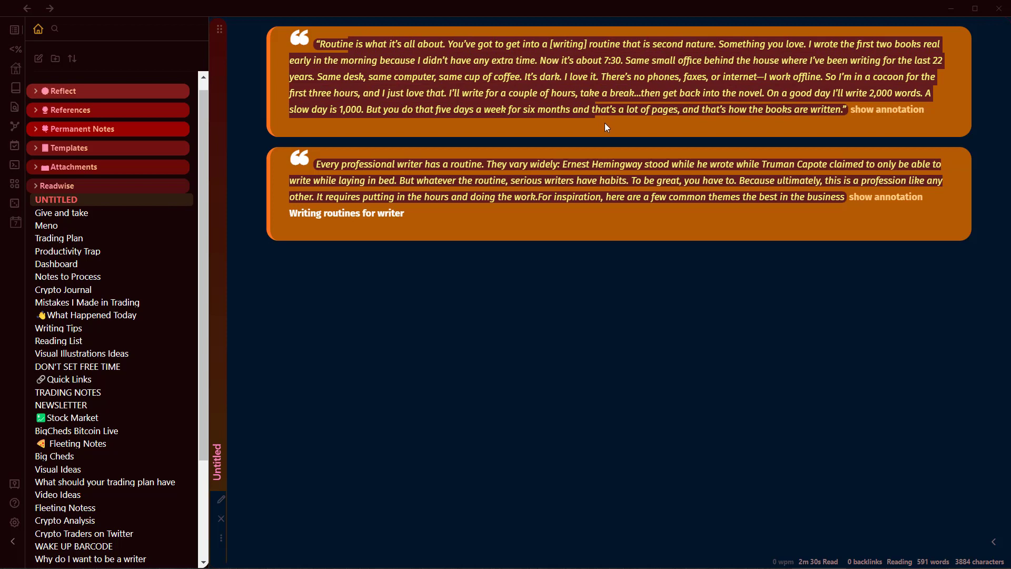
{"action": "left_click", "coordinate": [599, 125]}
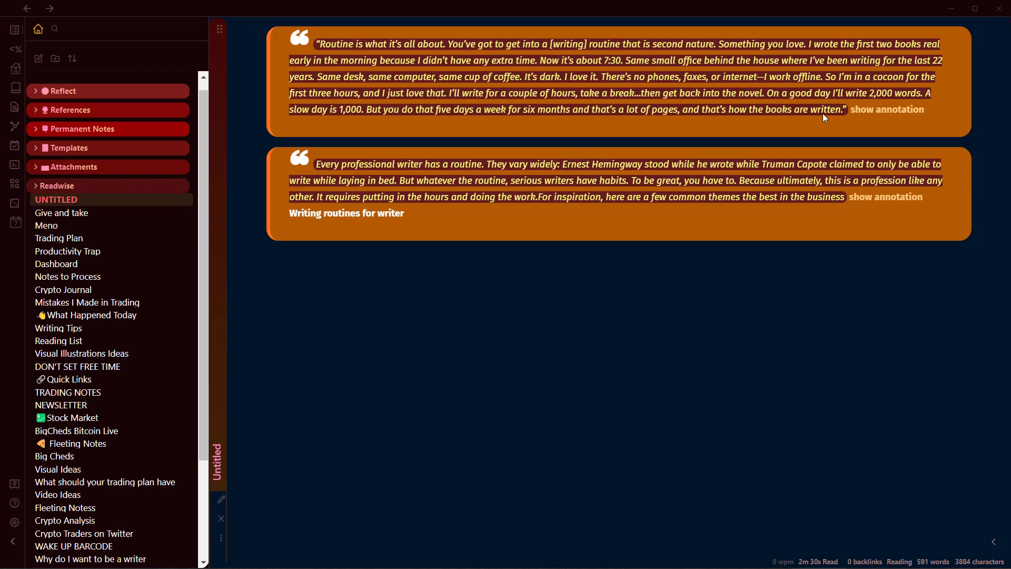
{"action": "left_click_drag", "start_coordinate": [636, 104], "coordinate": [315, 43]}
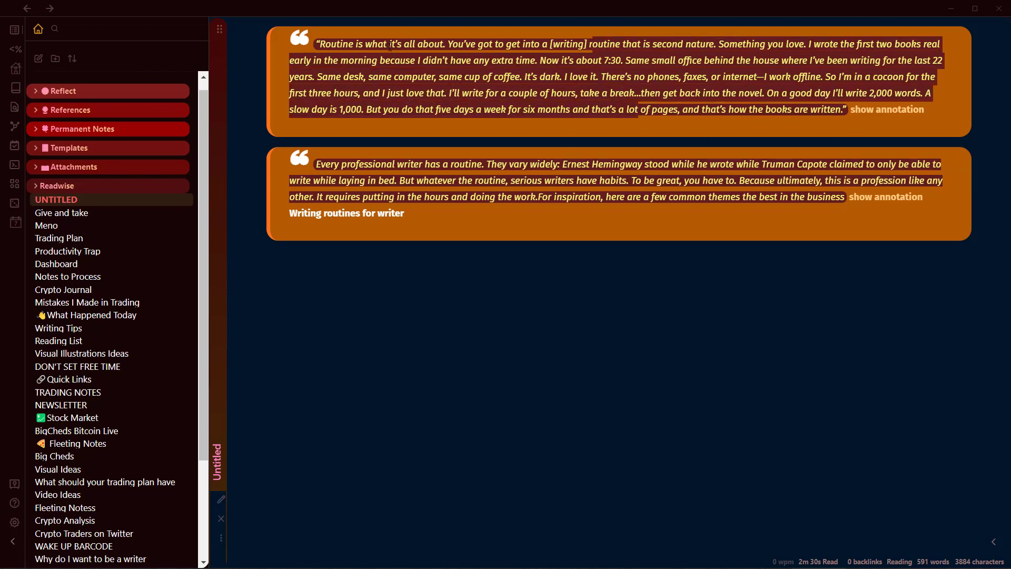
{"action": "left_click_drag", "start_coordinate": [396, 45], "coordinate": [602, 108]}
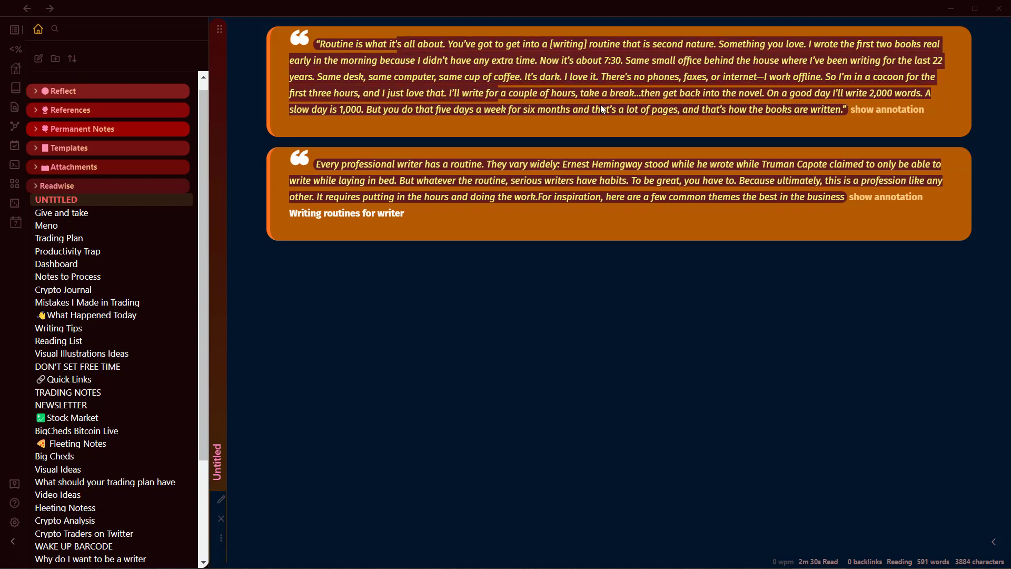
{"action": "left_click", "coordinate": [921, 125]}
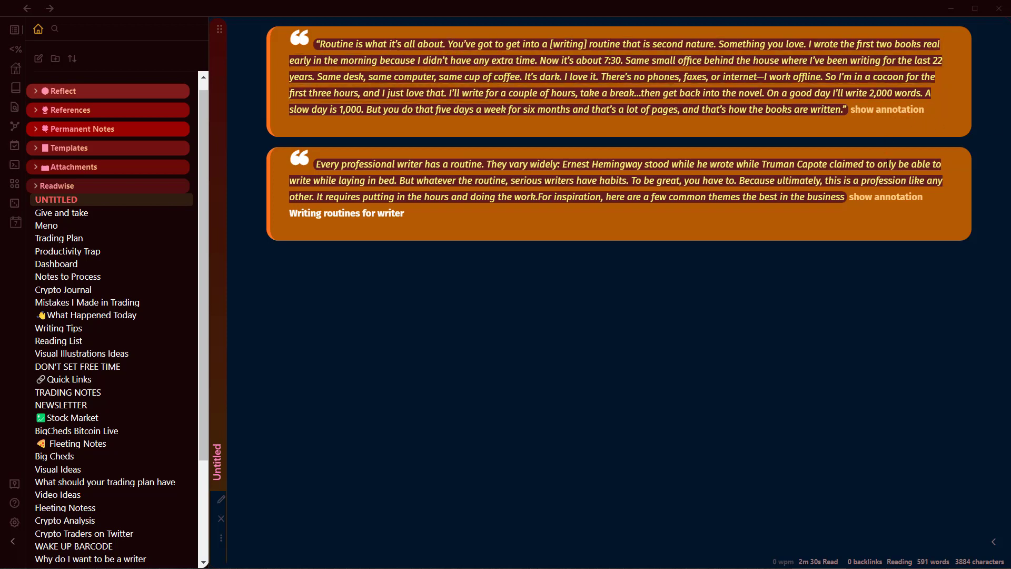
- Follow the second callout's link back to the PDF at the 'Writing routines for writer' annotation
{"action": "left_click", "coordinate": [897, 204]}
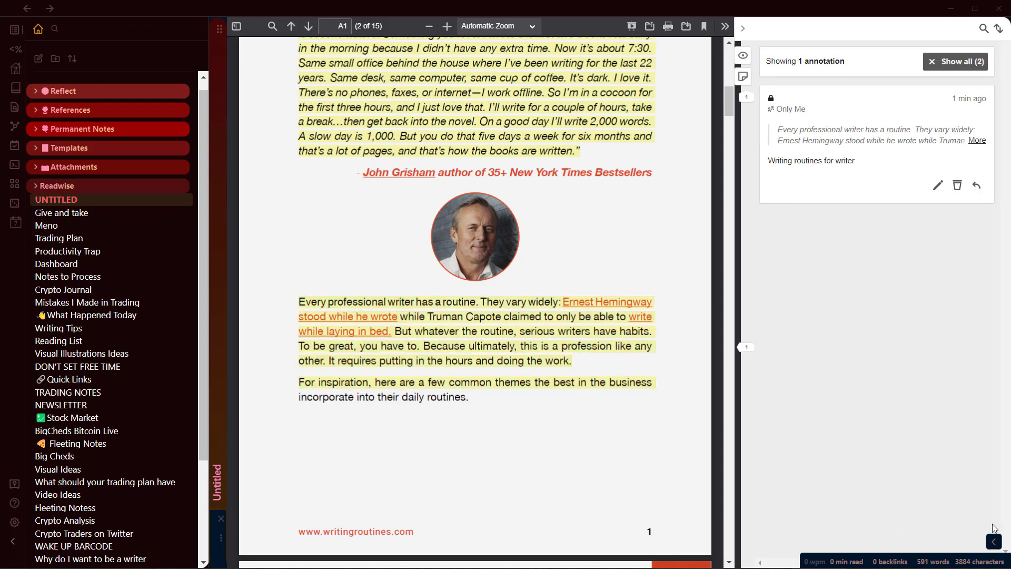
{"action": "scroll", "coordinate": [532, 361], "scroll_direction": "up", "scroll_amount": 5}
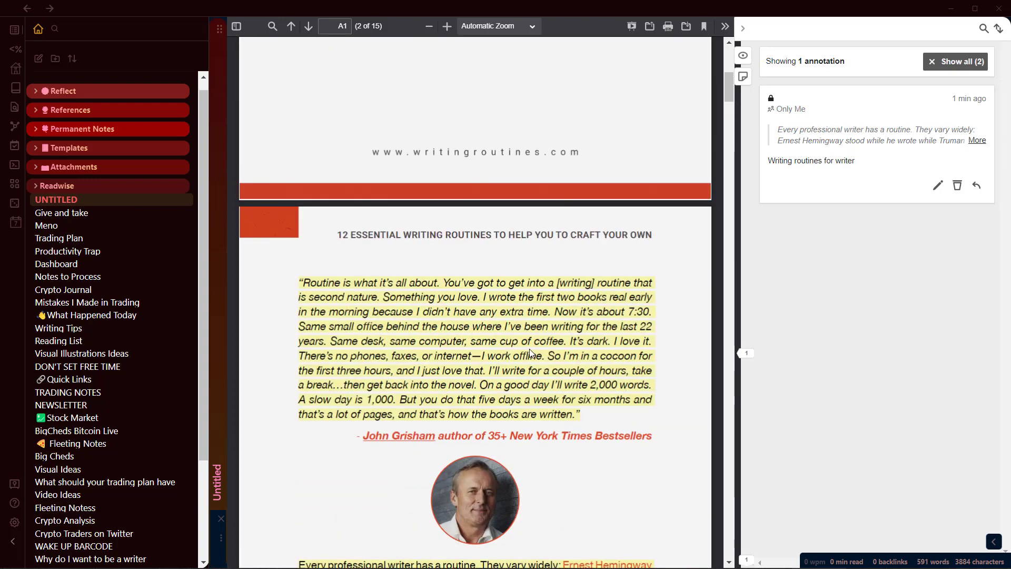